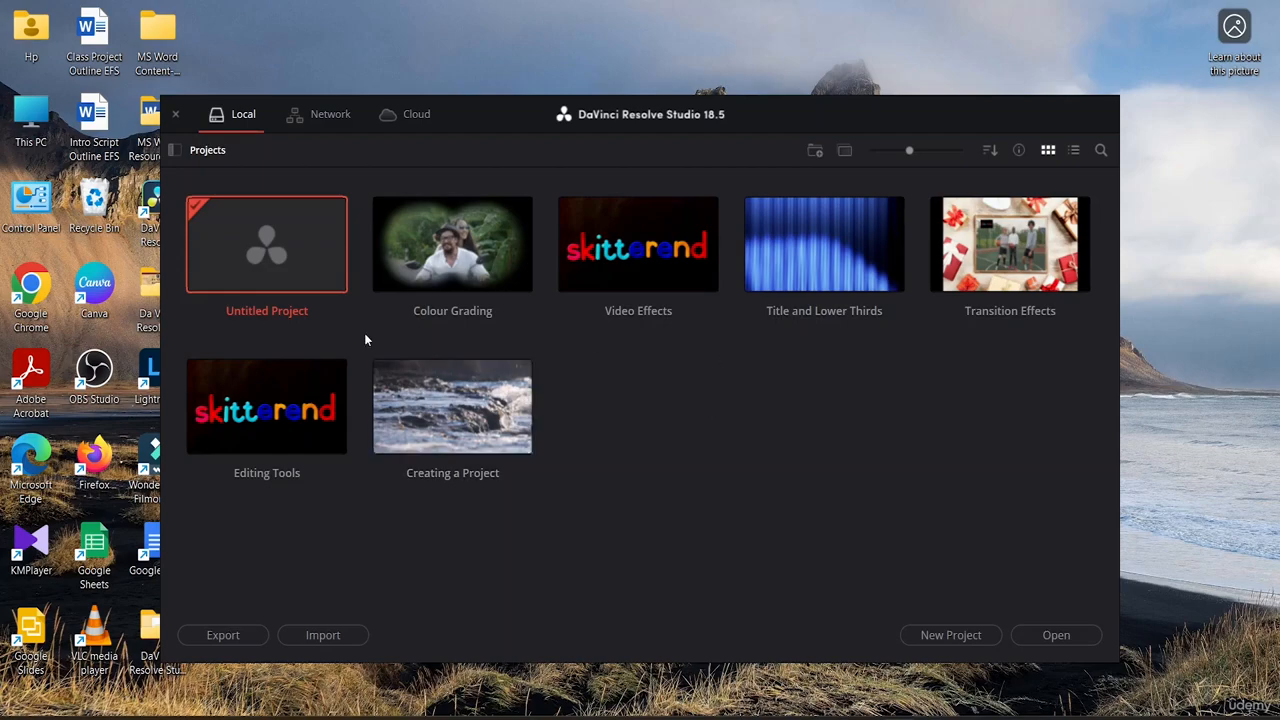
Step: Open the untitled project and import the media from the New Volume (E:) drive into the media pool
double_click(315, 268)
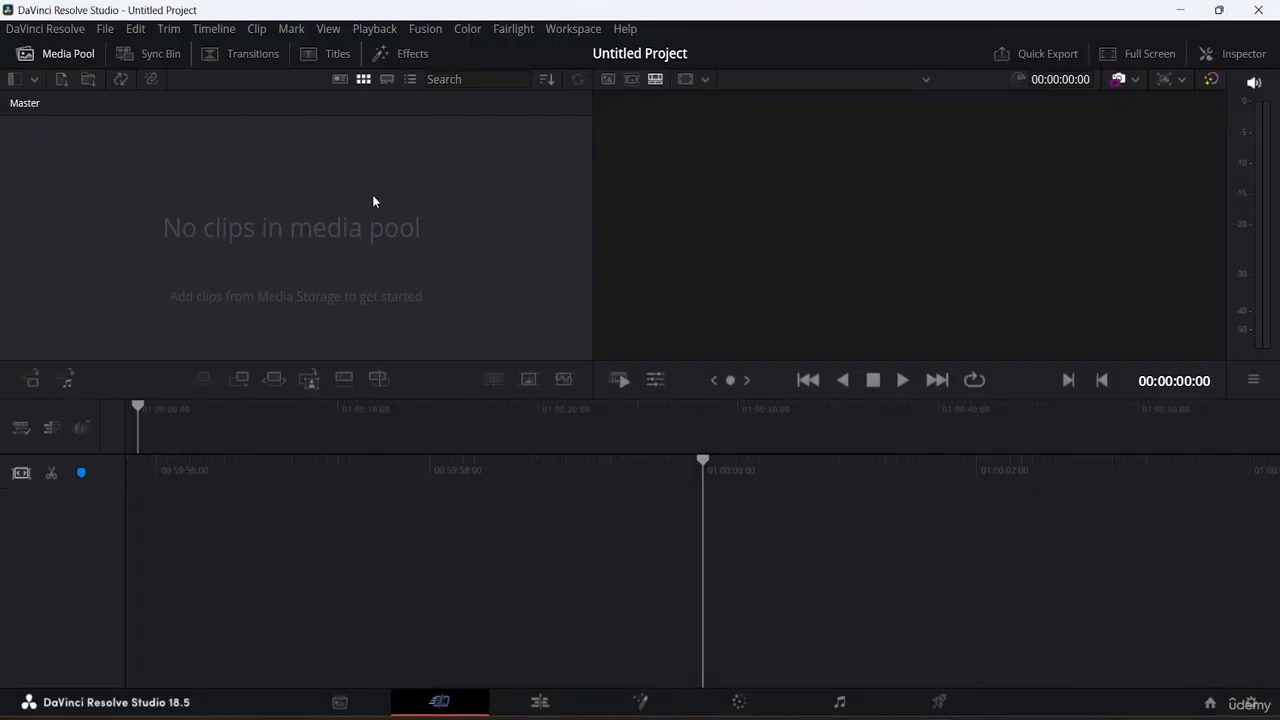
left_click(341, 700)
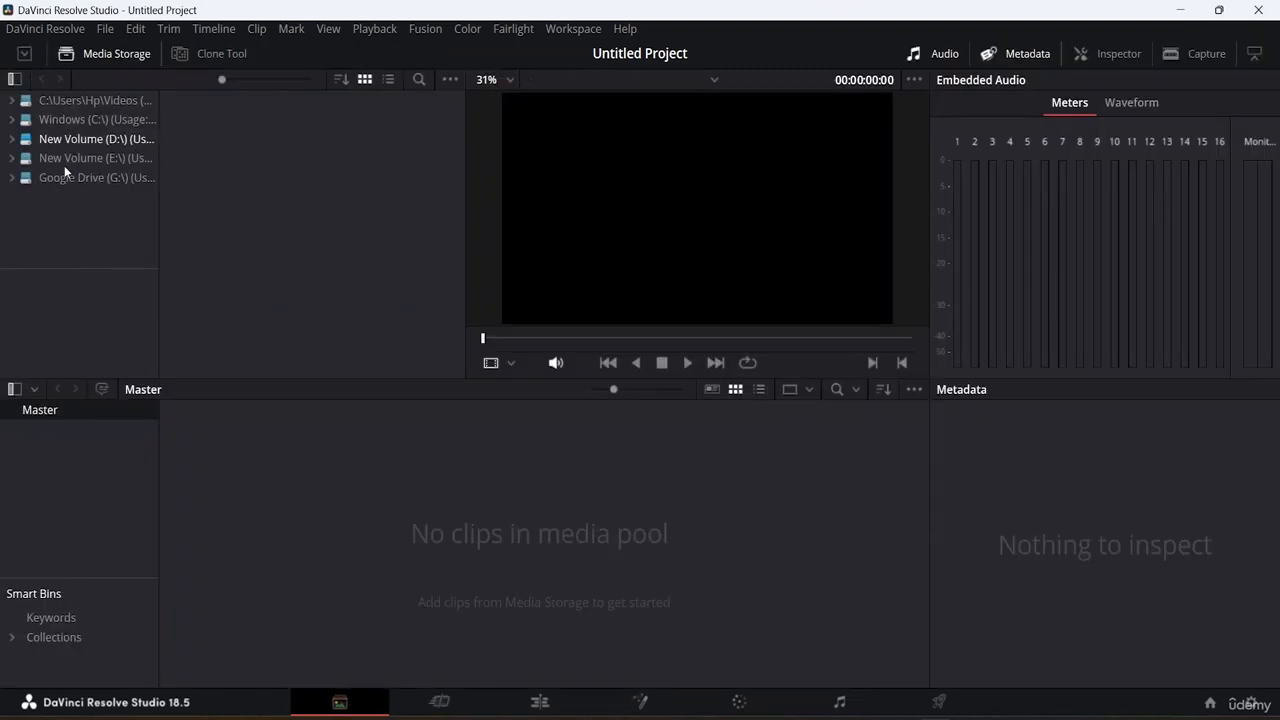
left_click(84, 160)
left_click_drag(297, 131, 372, 526)
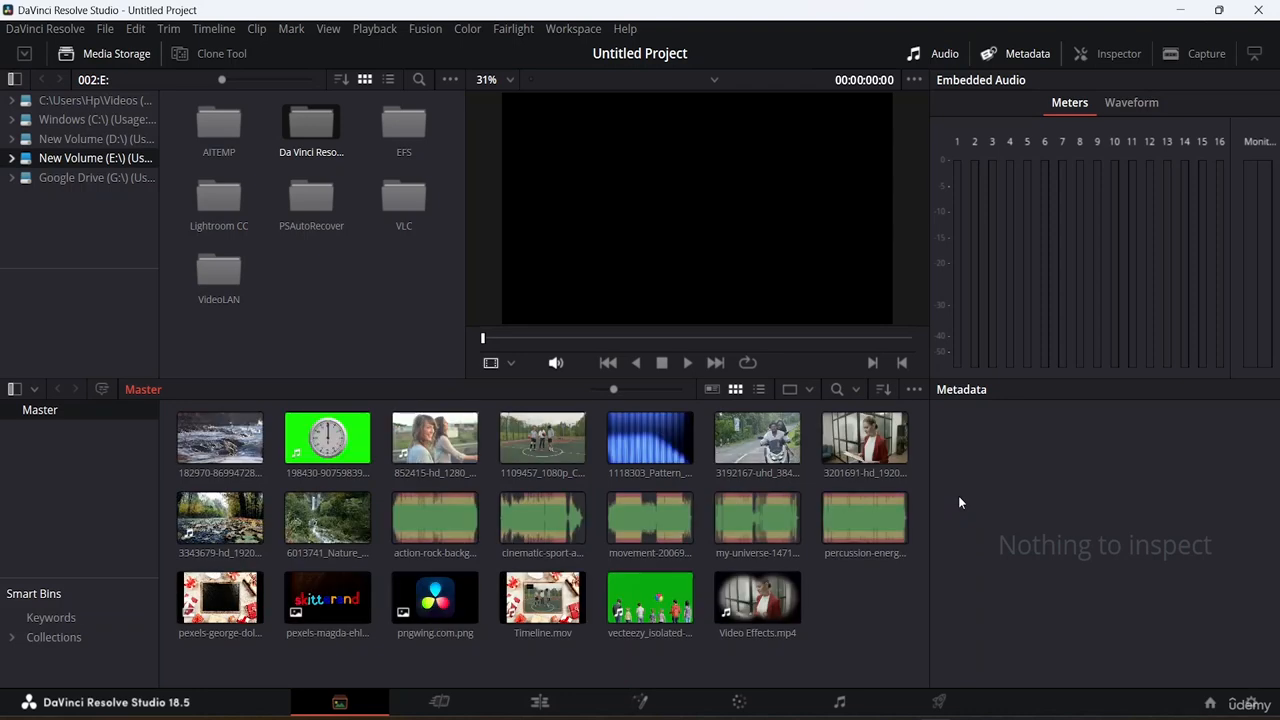
Step: Add the 3201691-hd_1920_1080_25fps.mp4 clip to a new timeline on the Edit page
left_click(552, 703)
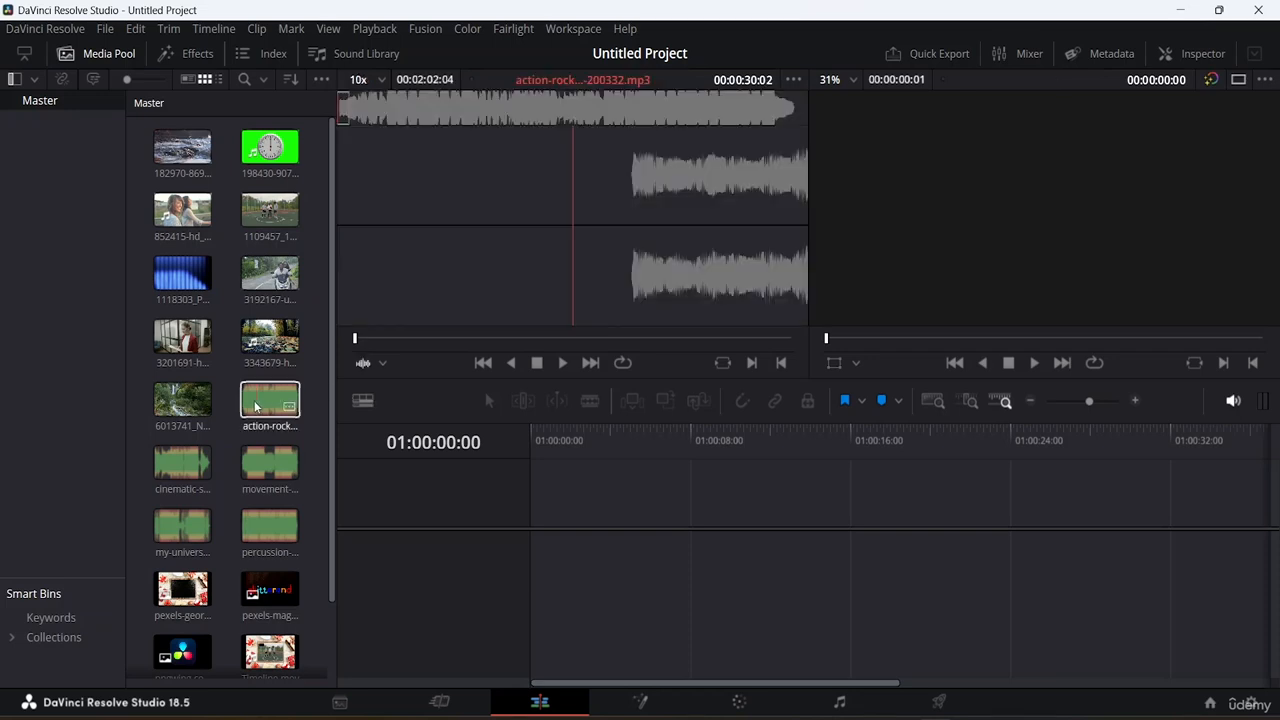
scroll(256, 402, "down", 2)
scroll(249, 399, "up", 2)
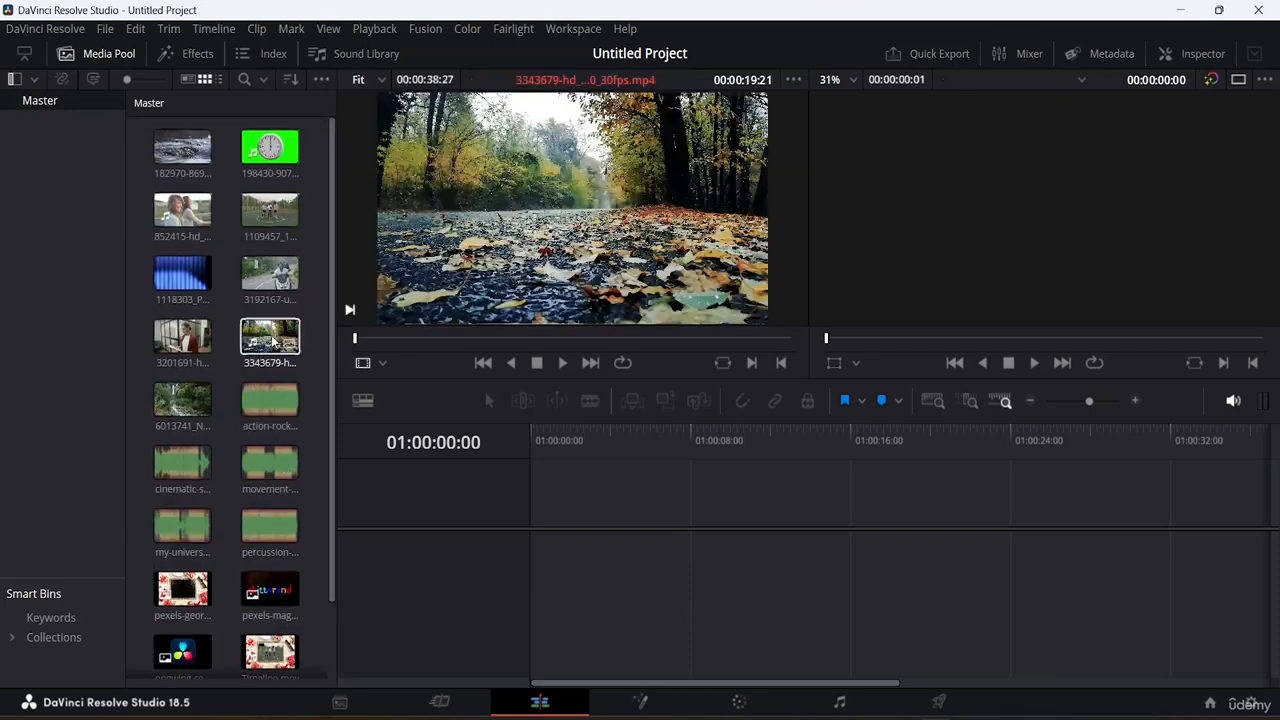
left_click_drag(182, 336, 538, 552)
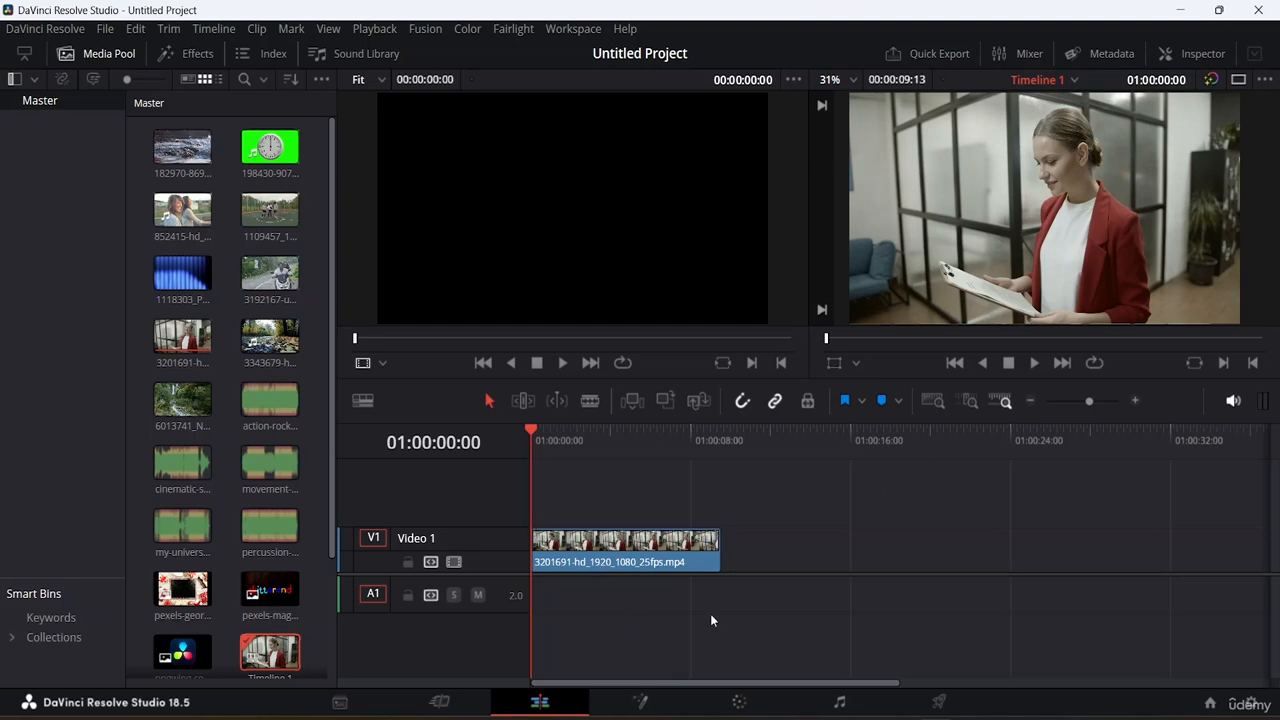
Step: Place a Left Lower Third title on the track above the video clip, starting at the timeline's beginning
left_click(931, 402)
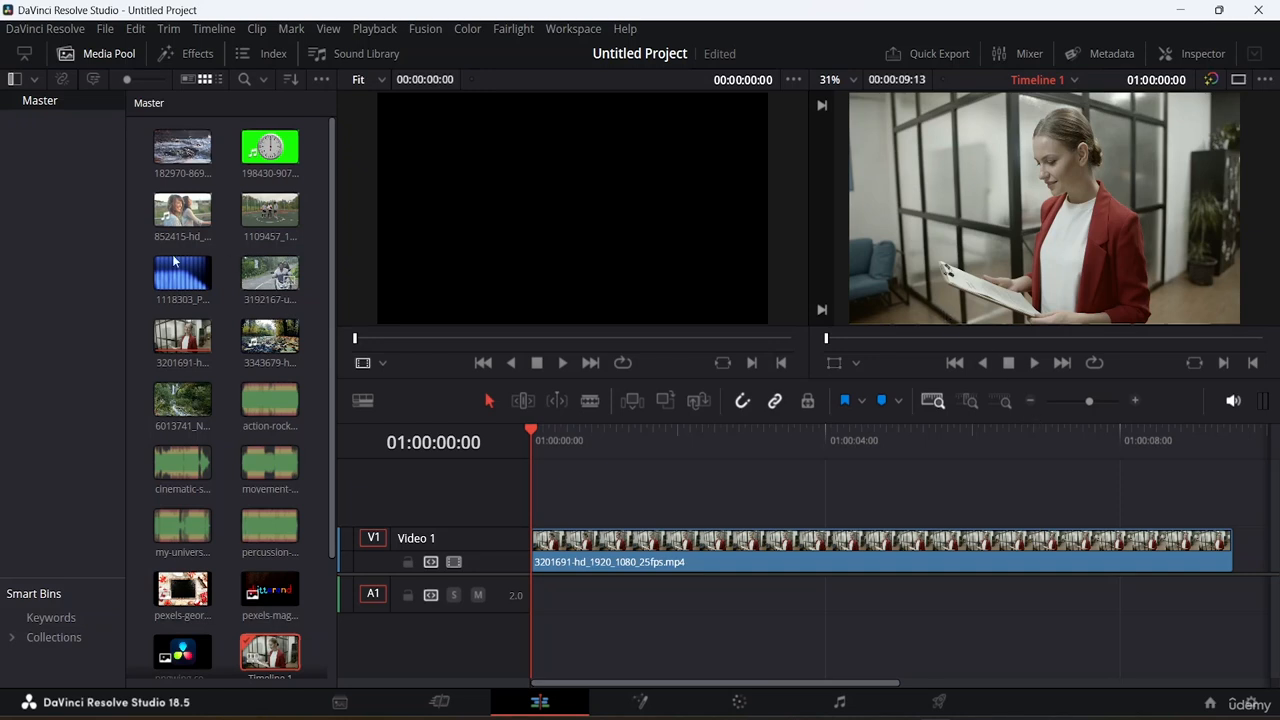
left_click(168, 54)
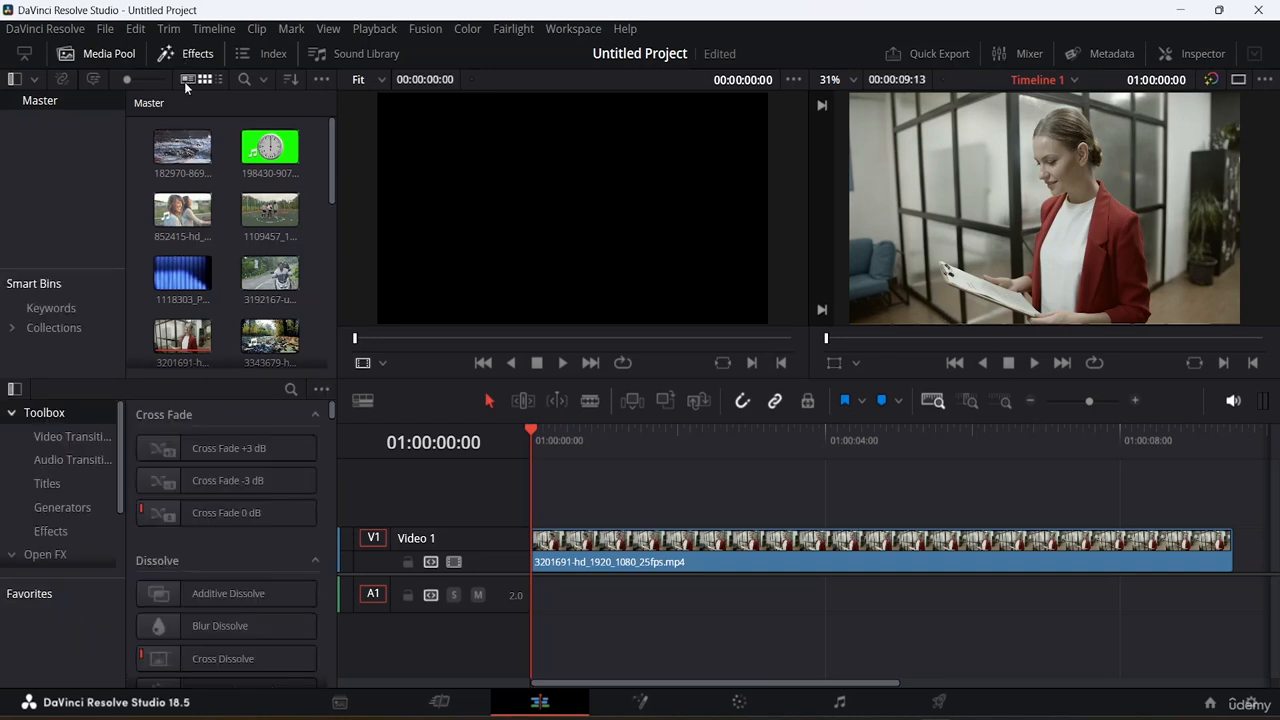
left_click(114, 53)
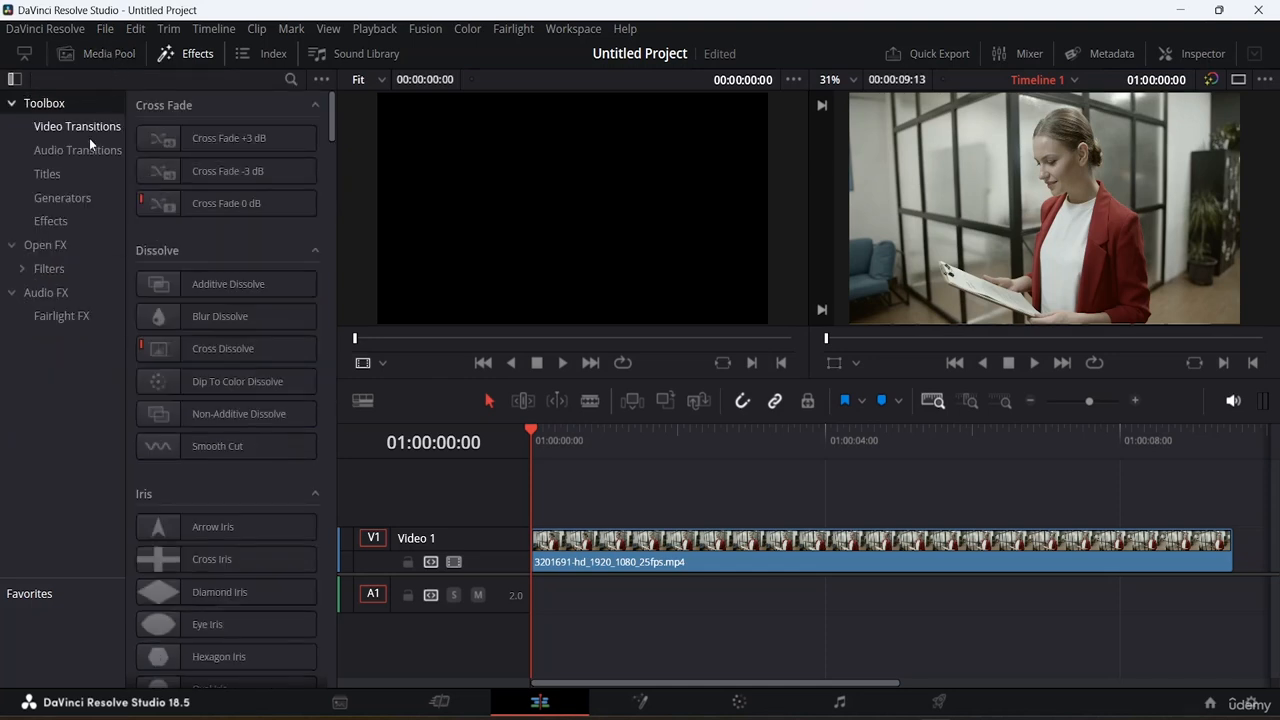
left_click(48, 174)
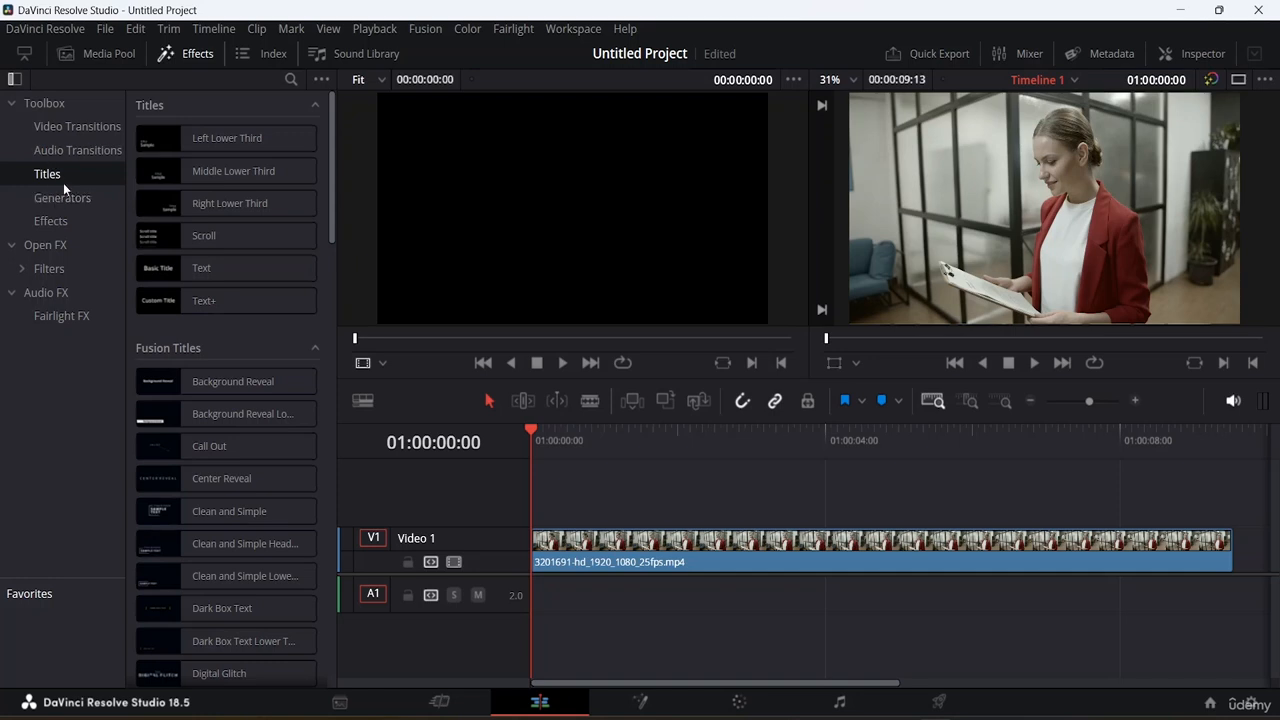
left_click(181, 268)
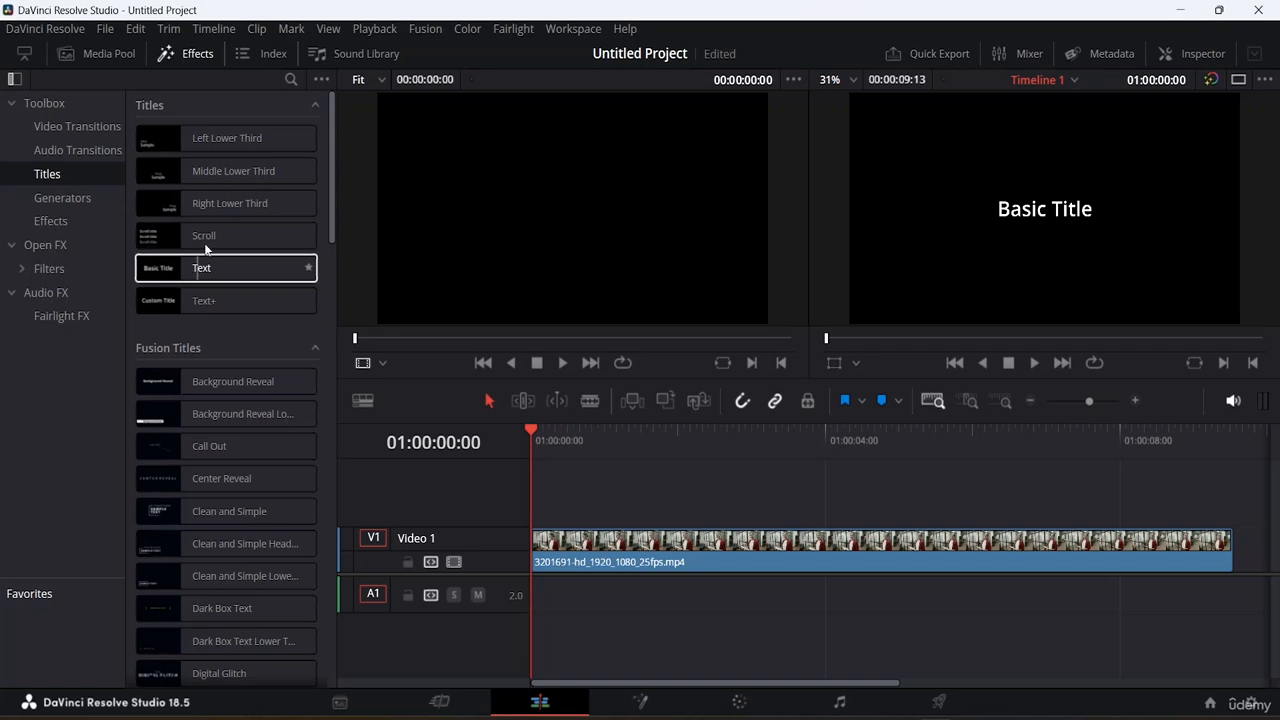
left_click(193, 141)
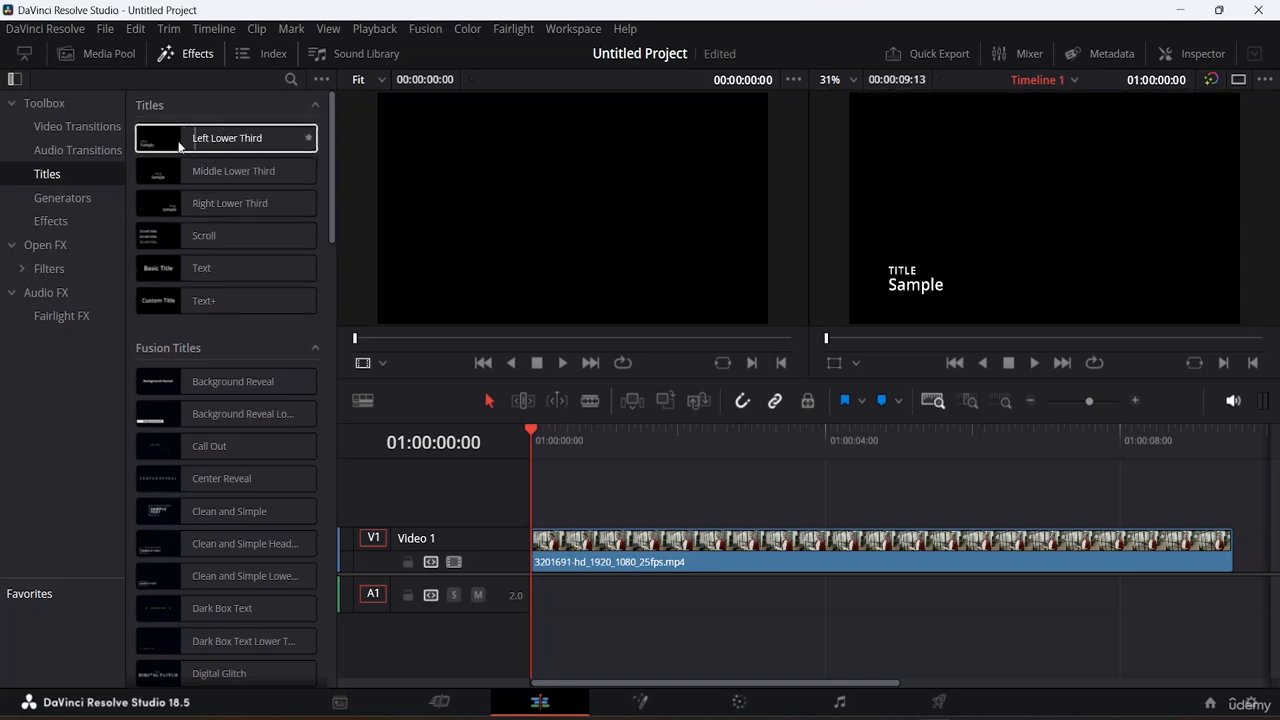
left_click_drag(176, 142, 533, 512)
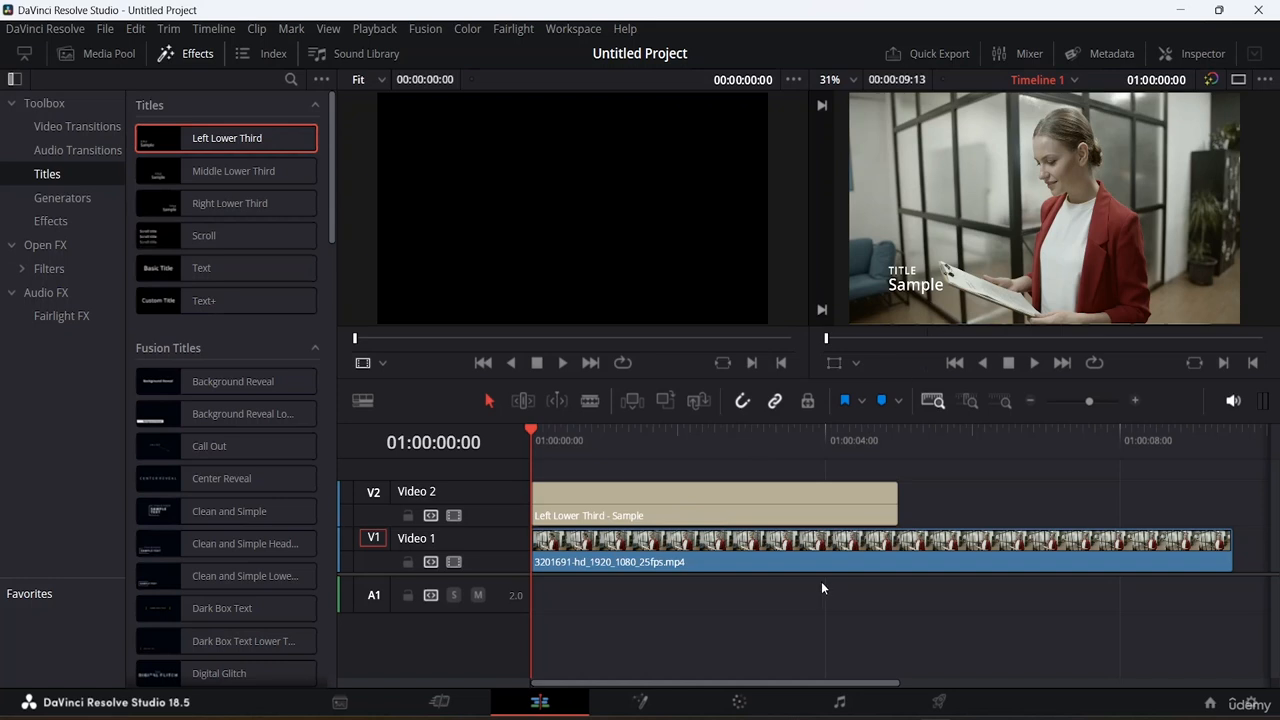
Step: Open the lower third title in the Inspector and start replacing its title text with the person's name
left_click(761, 506)
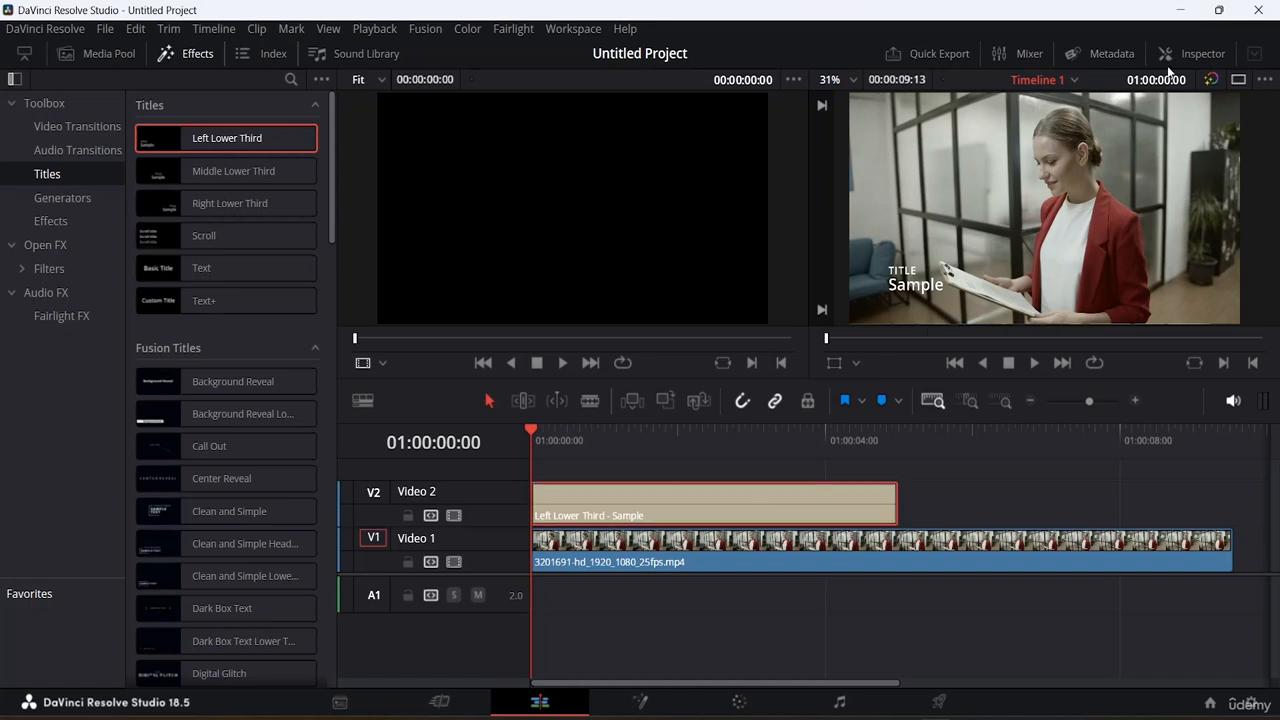
left_click(1197, 53)
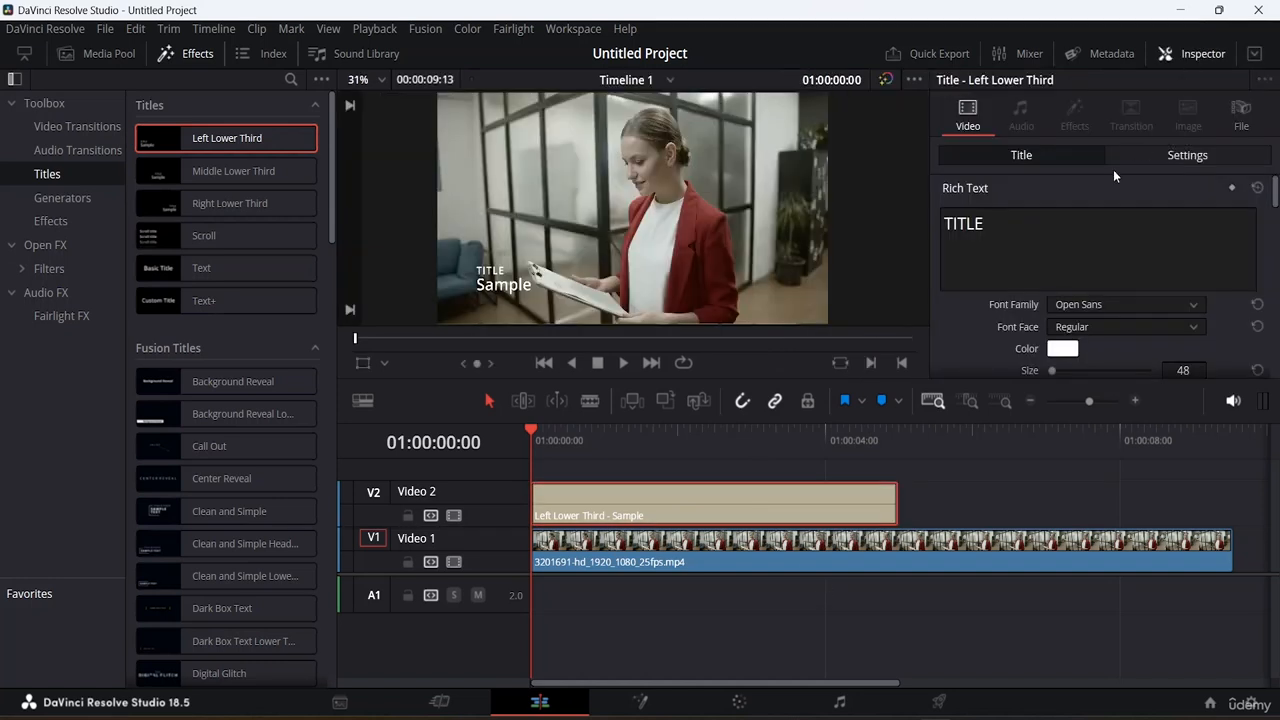
left_click(995, 226)
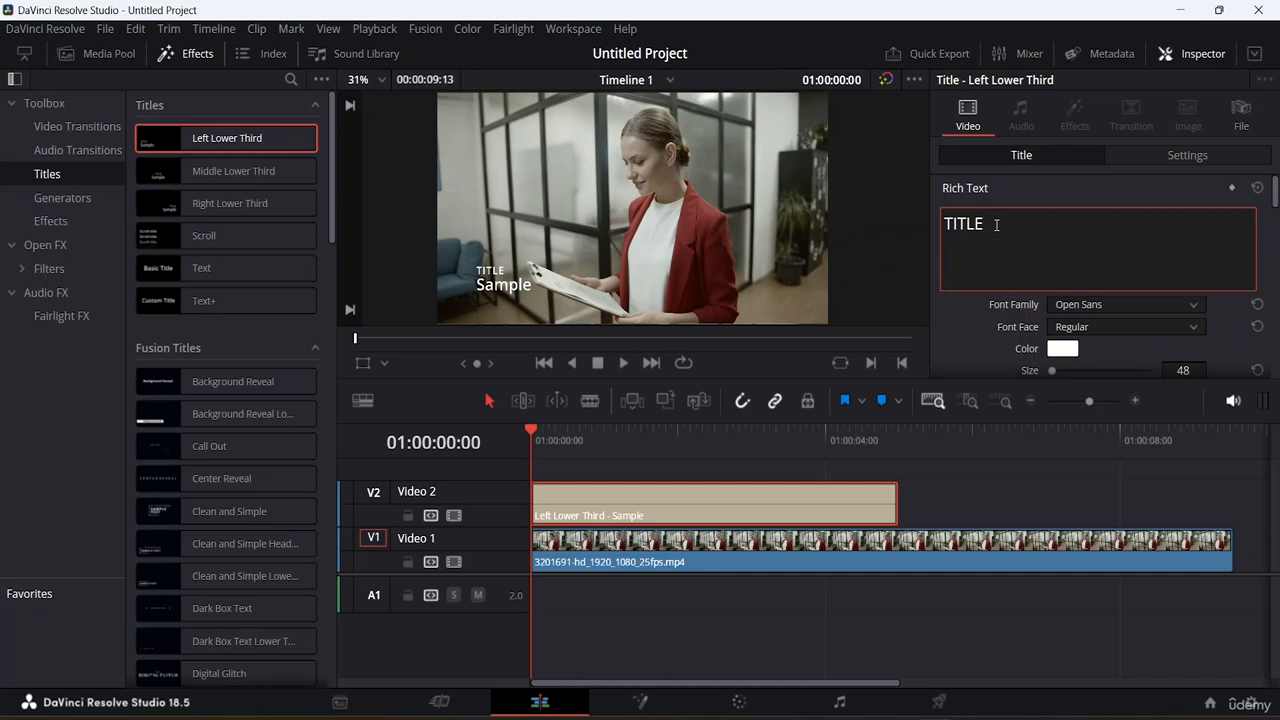
key("BackSpace")
key("BackSpace")
key("BackSpace")
key("BackSpace")
key("BackSpace")
type("AMm")
key("BackSpace")
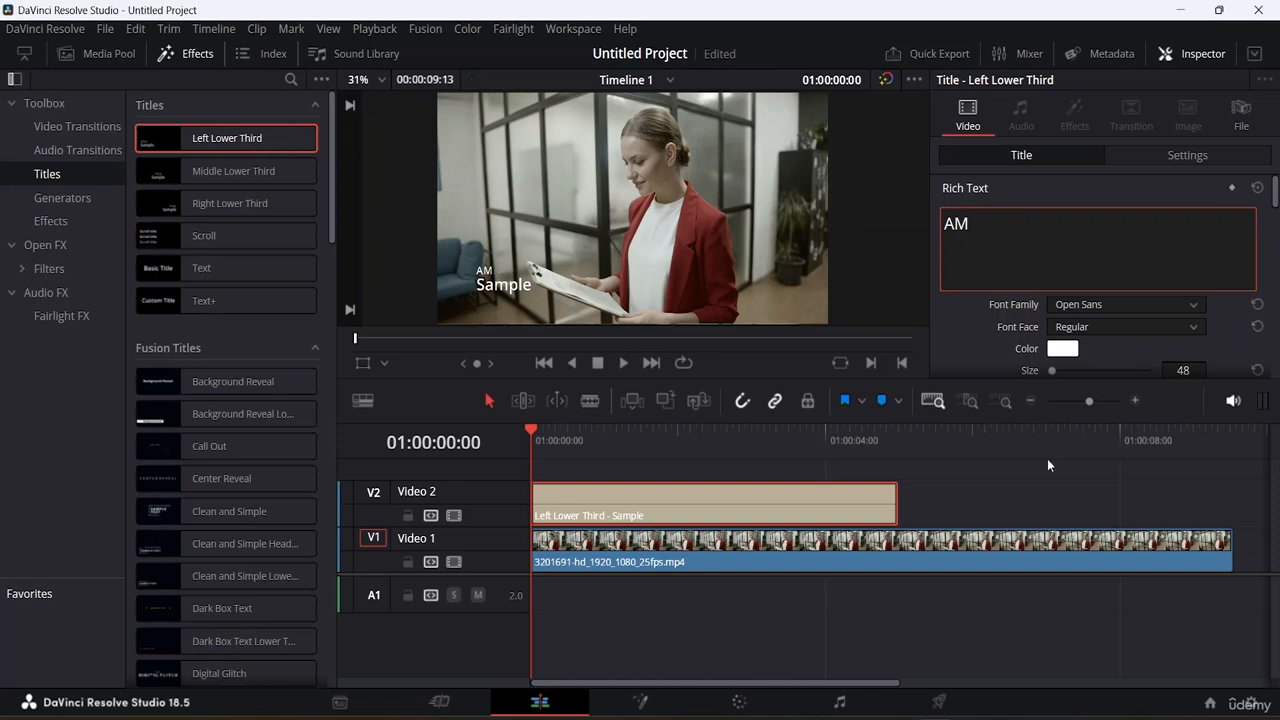
Step: Finish entering the person's full name as the lower third's title text
left_click(1047, 458)
key("m")
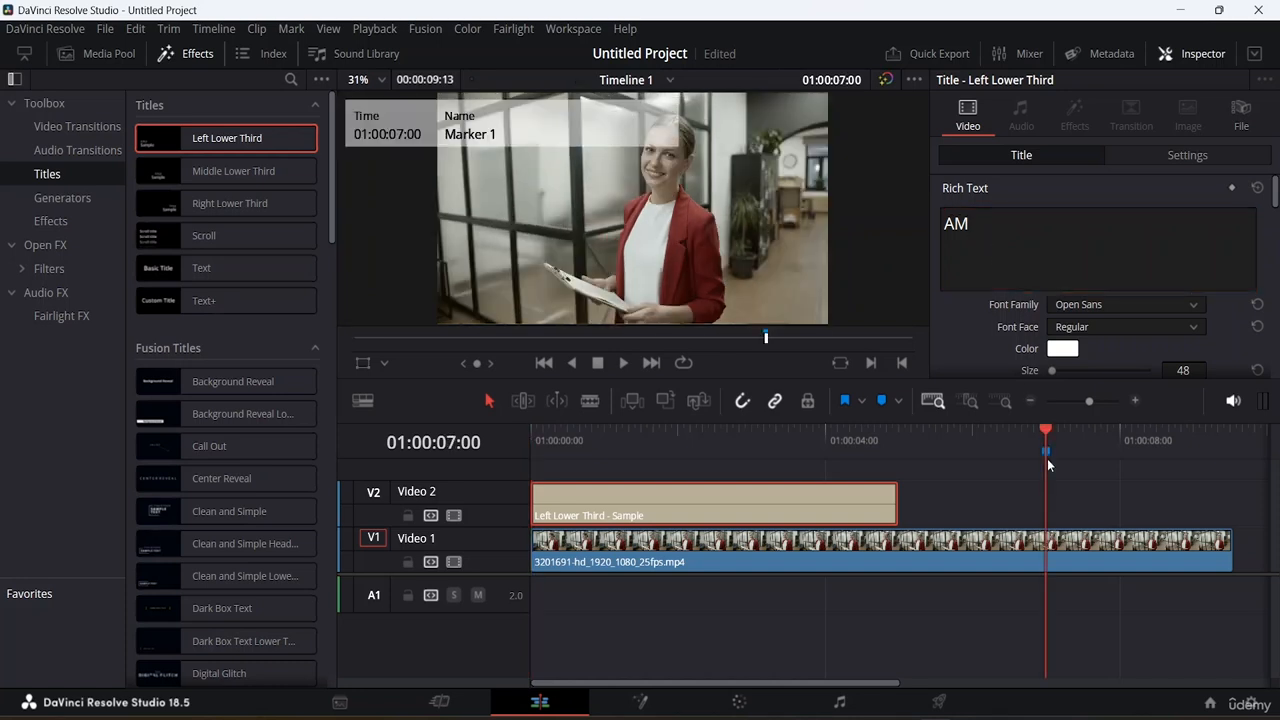
left_click(993, 231)
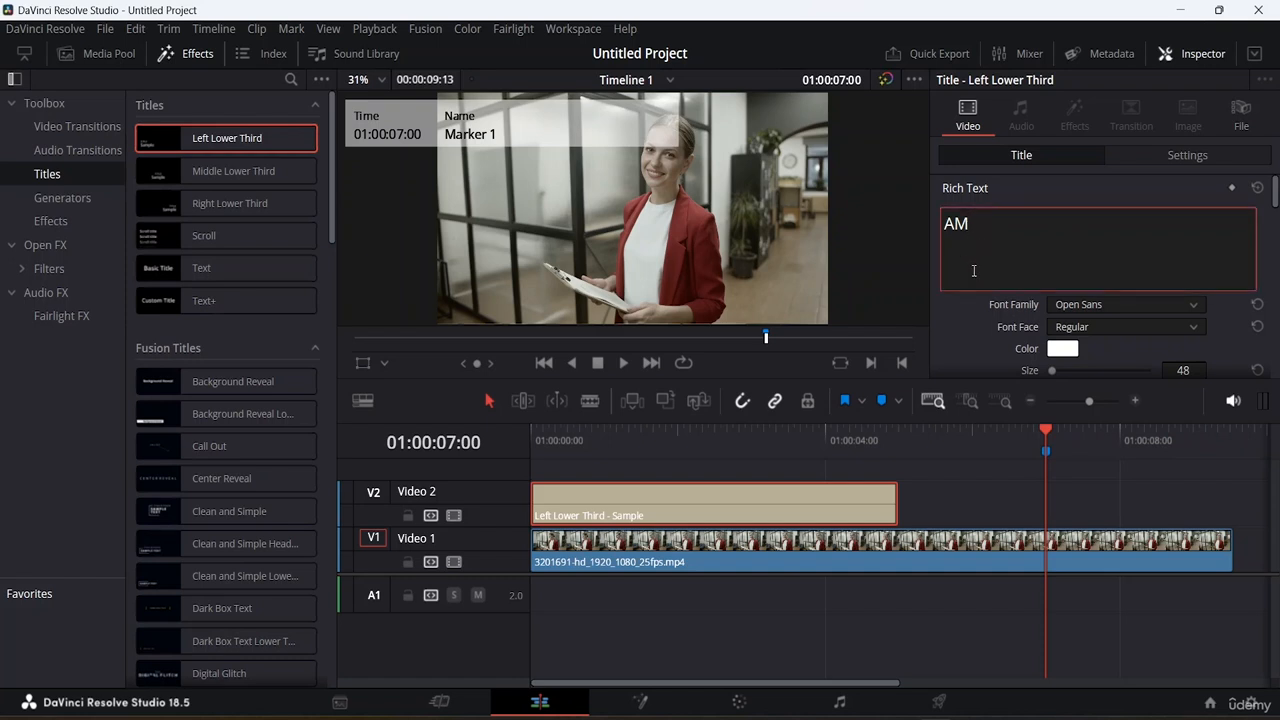
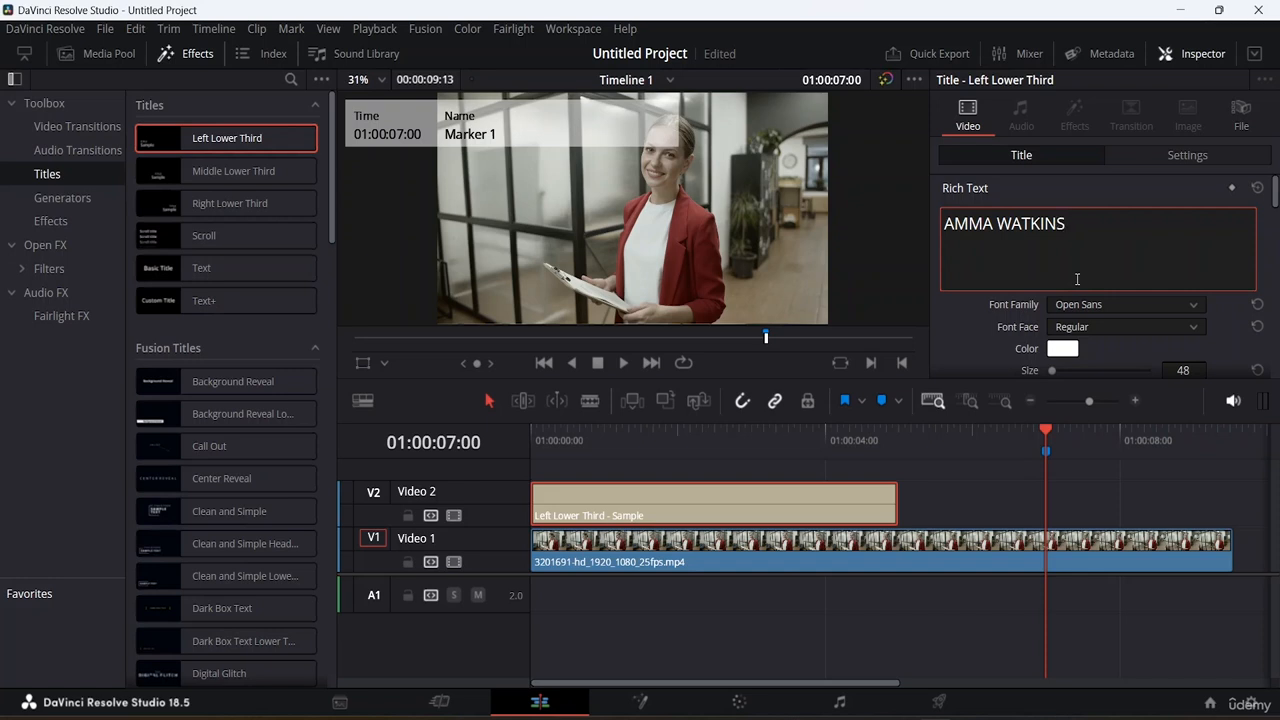
Step: Delete the stray marker at 01:00:07:00 and reselect the lower third title clip
left_click(1047, 451)
key("Delete")
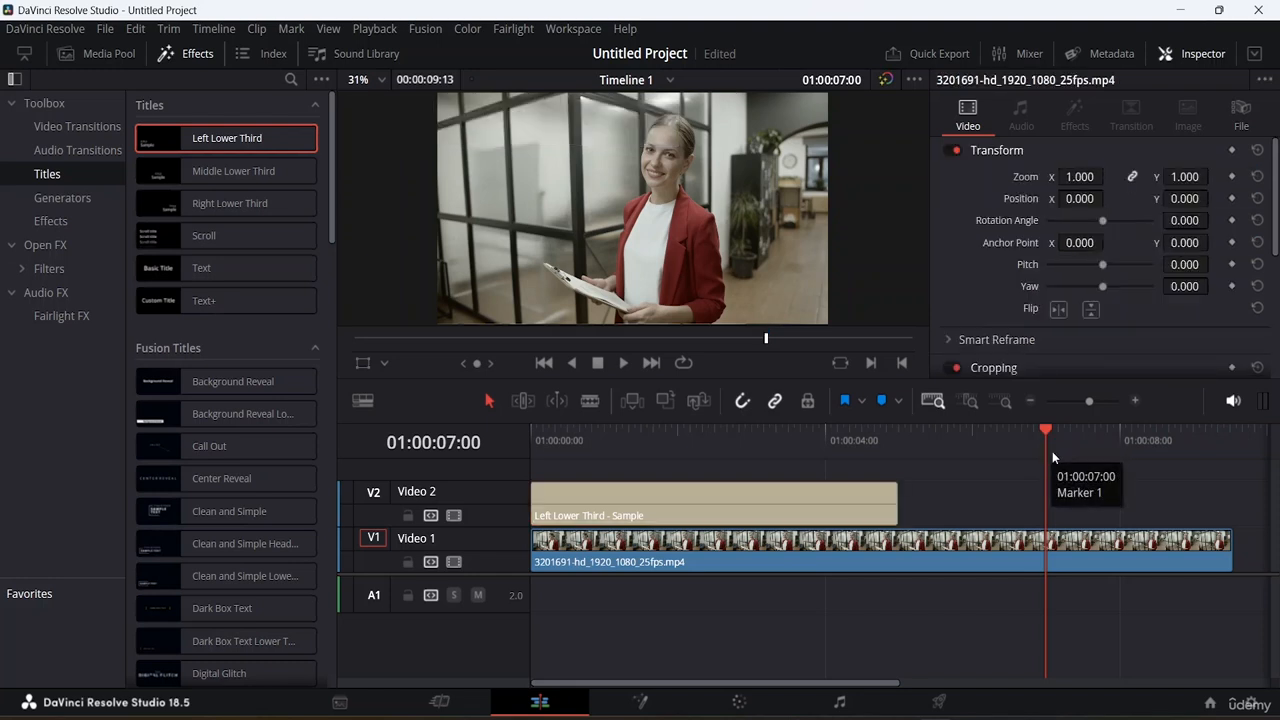
left_click_drag(1048, 432, 678, 464)
left_click(767, 503)
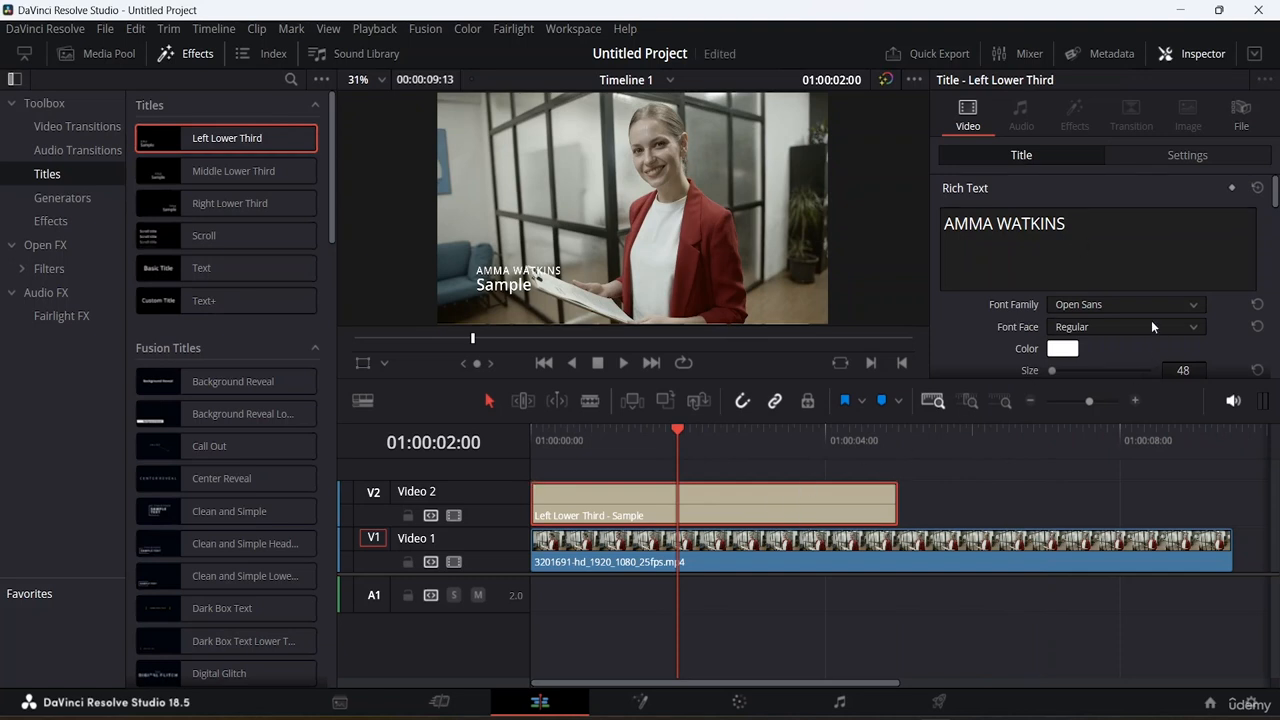
Step: Set the title font to Open Sans Condensed with the Bold face
left_click(1190, 304)
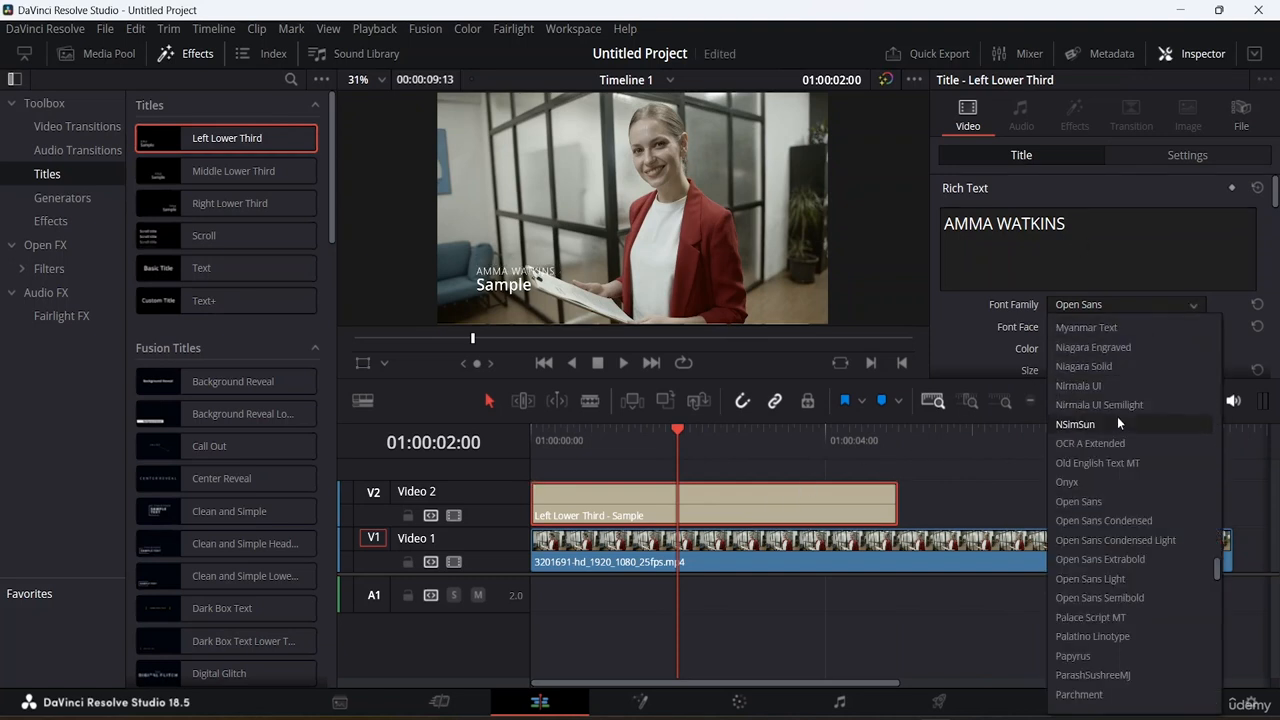
left_click(1136, 530)
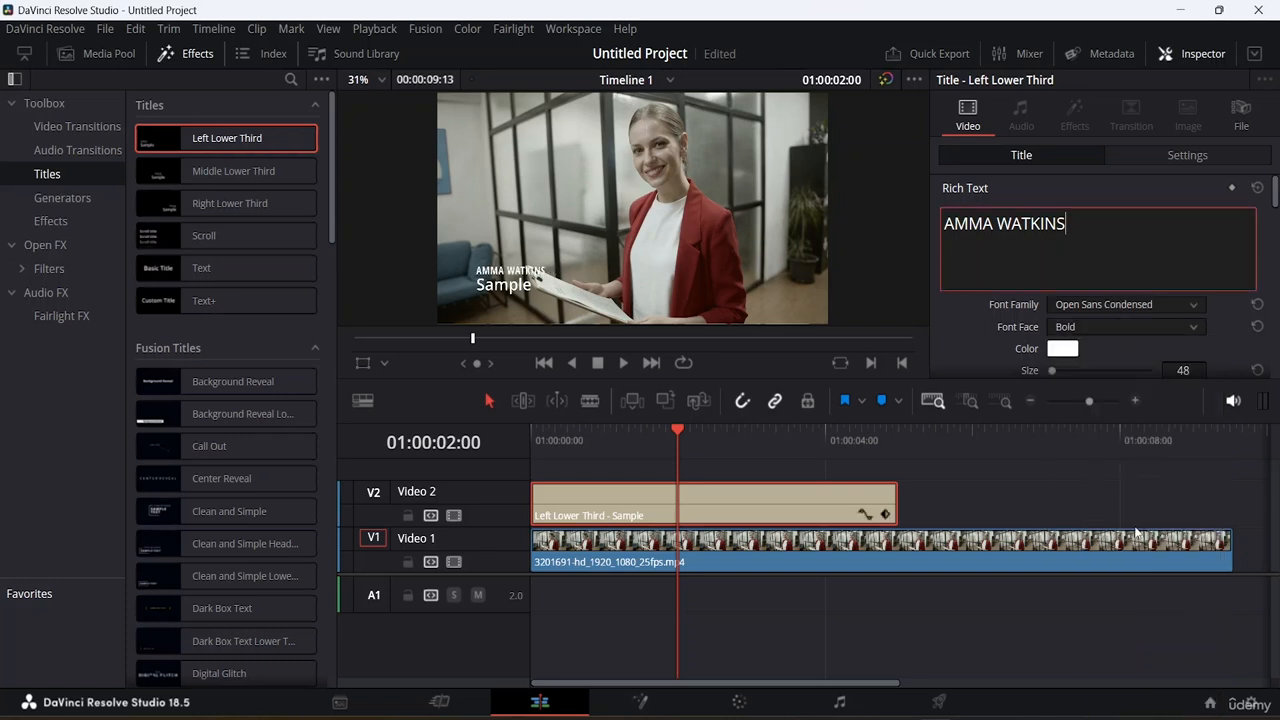
left_click(1195, 329)
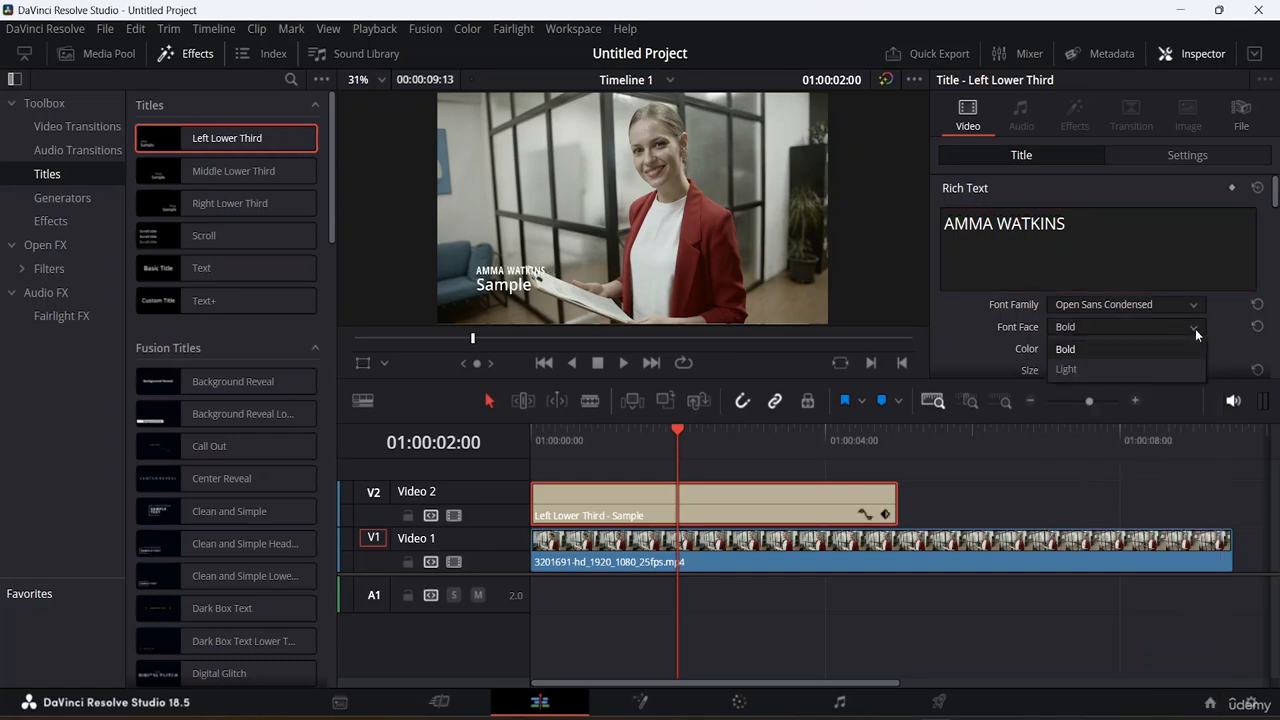
left_click(1111, 347)
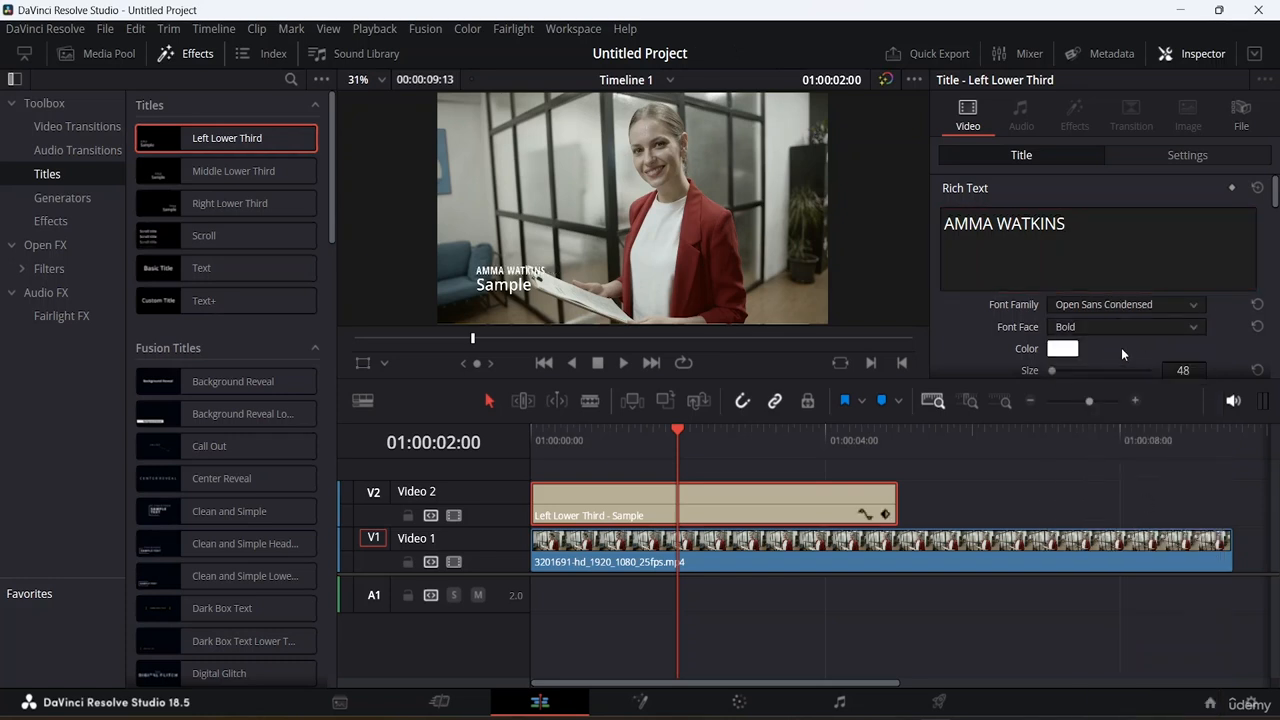
Step: Set the title text color to black
left_click(1062, 349)
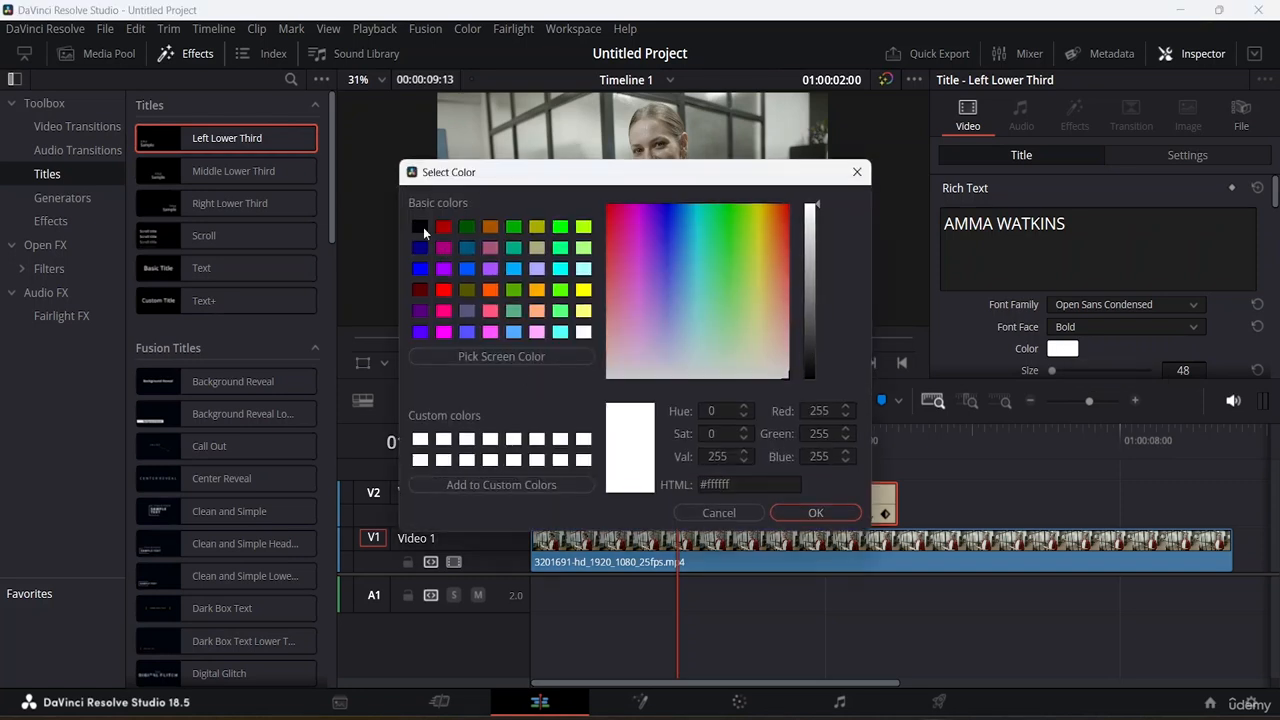
left_click(420, 228)
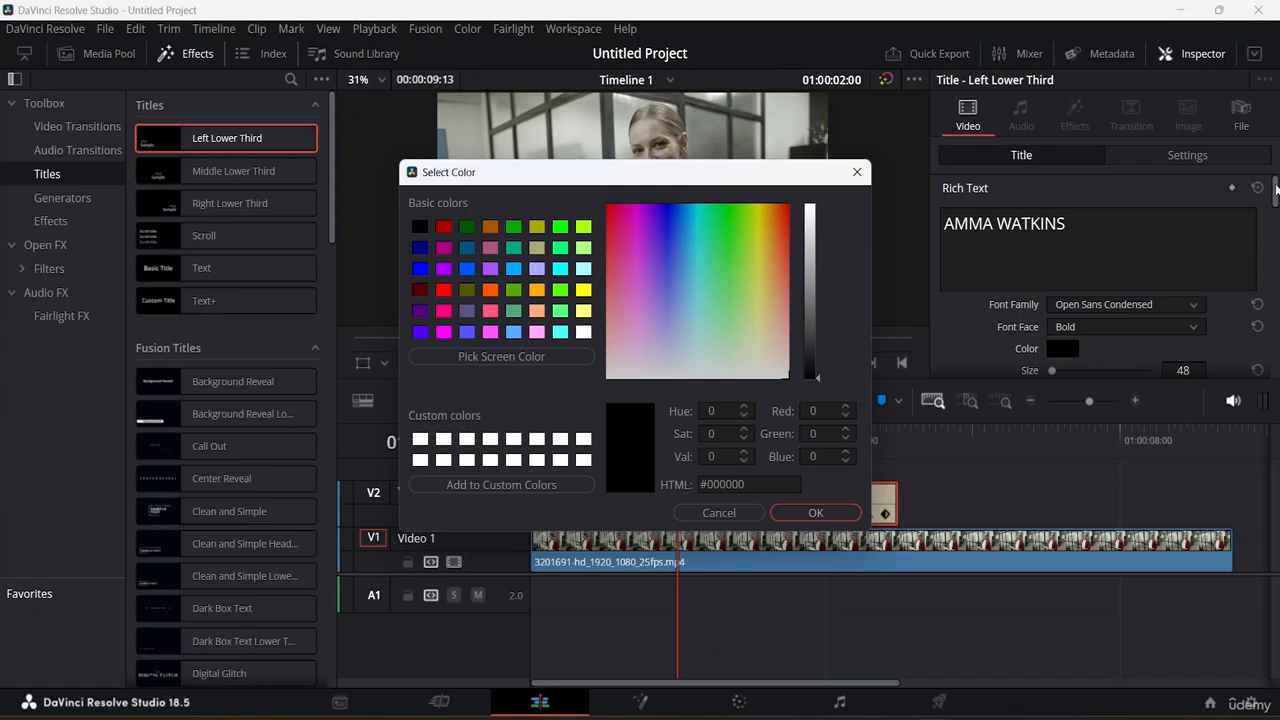
left_click(805, 512)
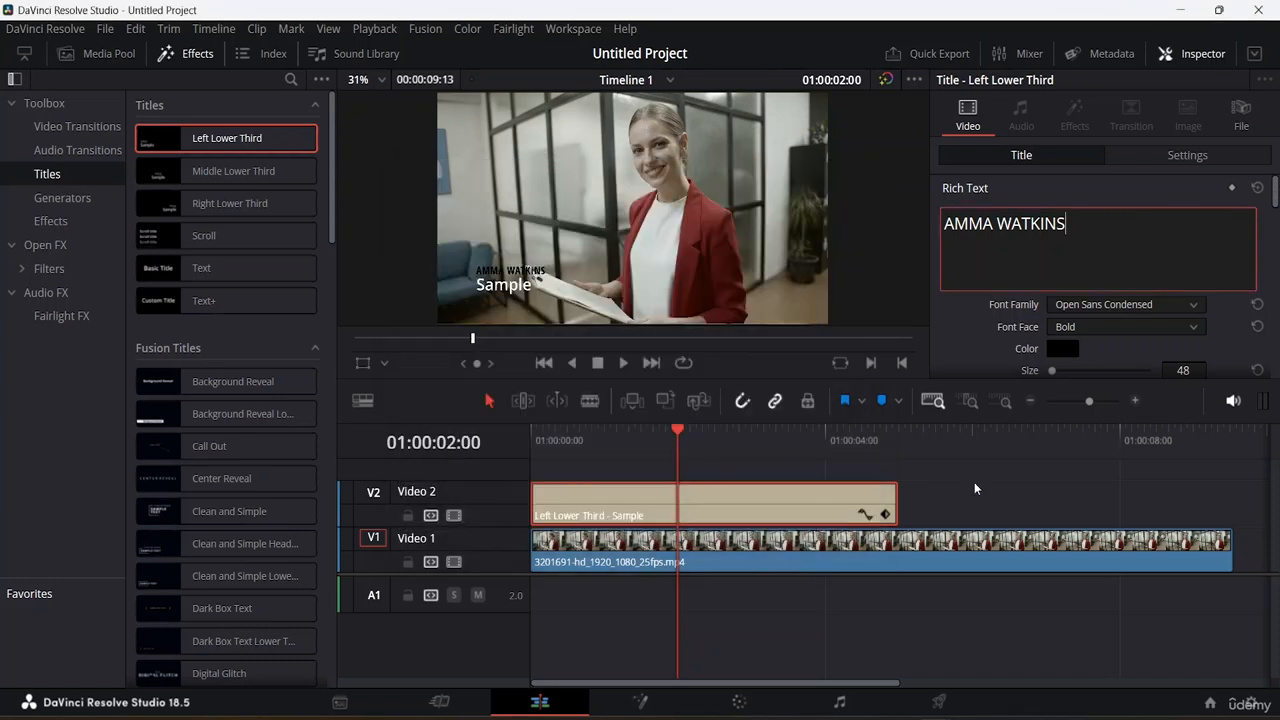
Step: Set the title text size to 75
left_click_drag(1275, 188, 1275, 207)
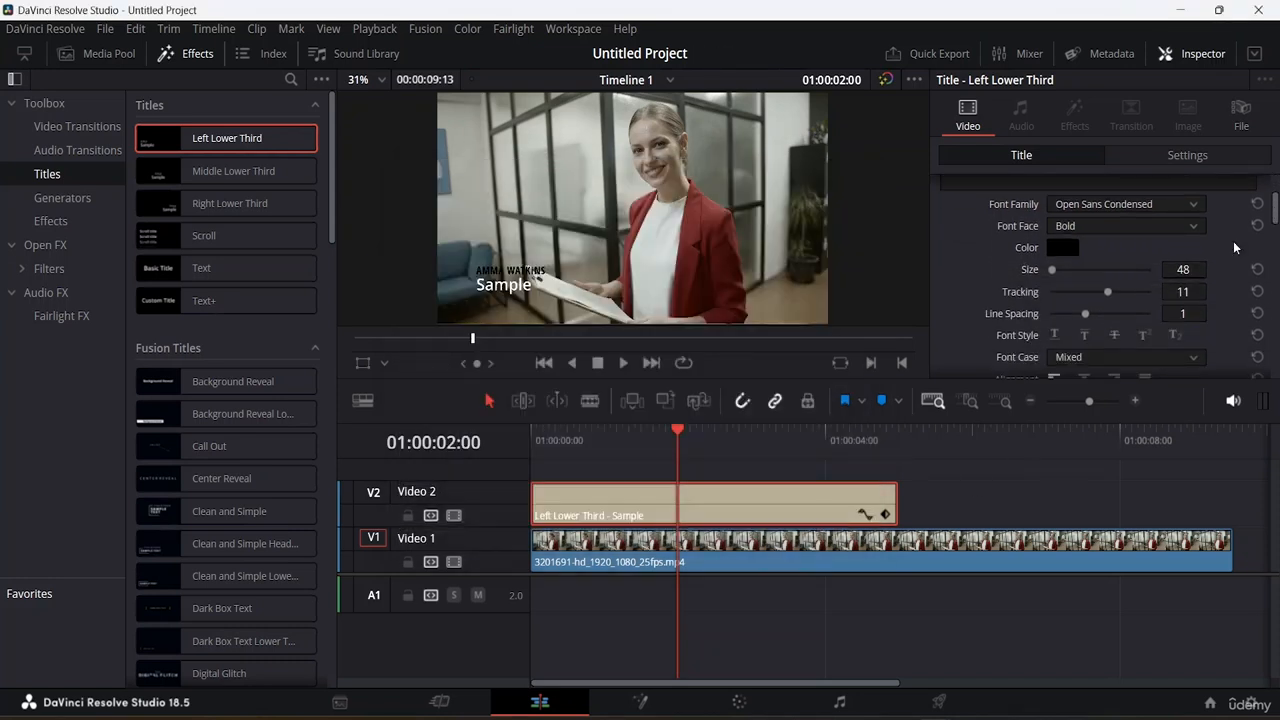
left_click_drag(1052, 271, 1053, 271)
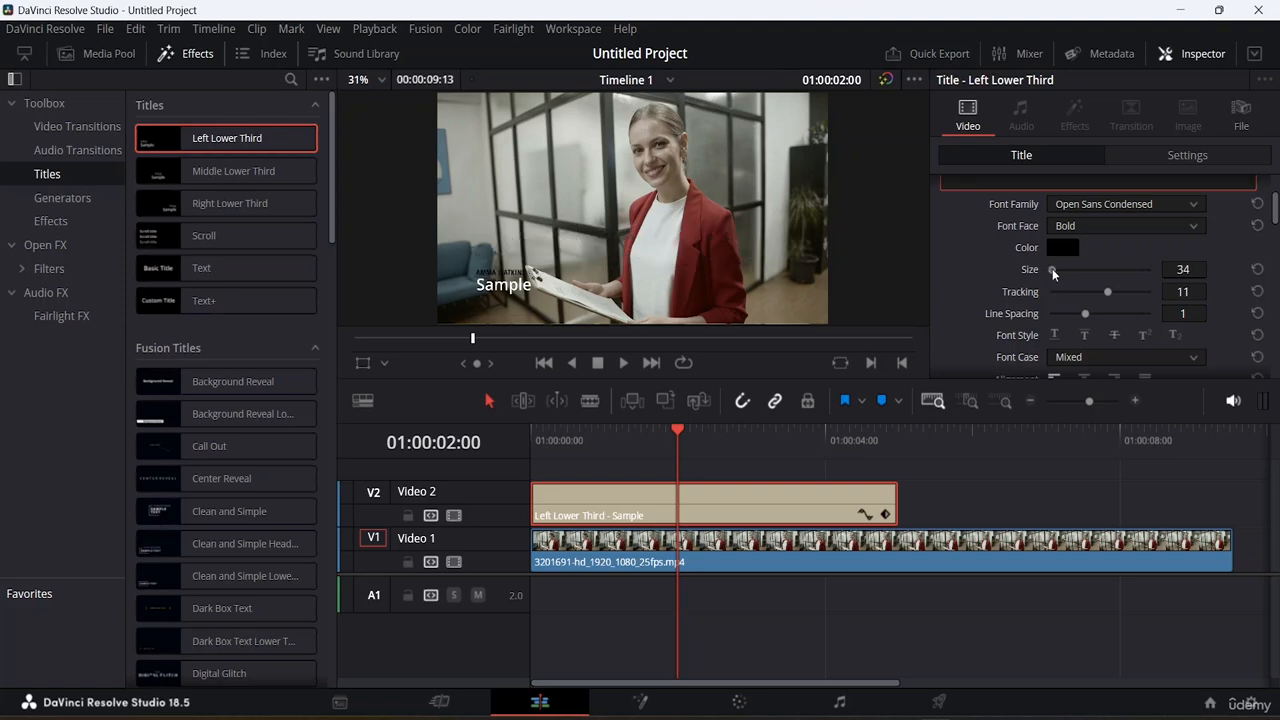
left_click(1197, 268)
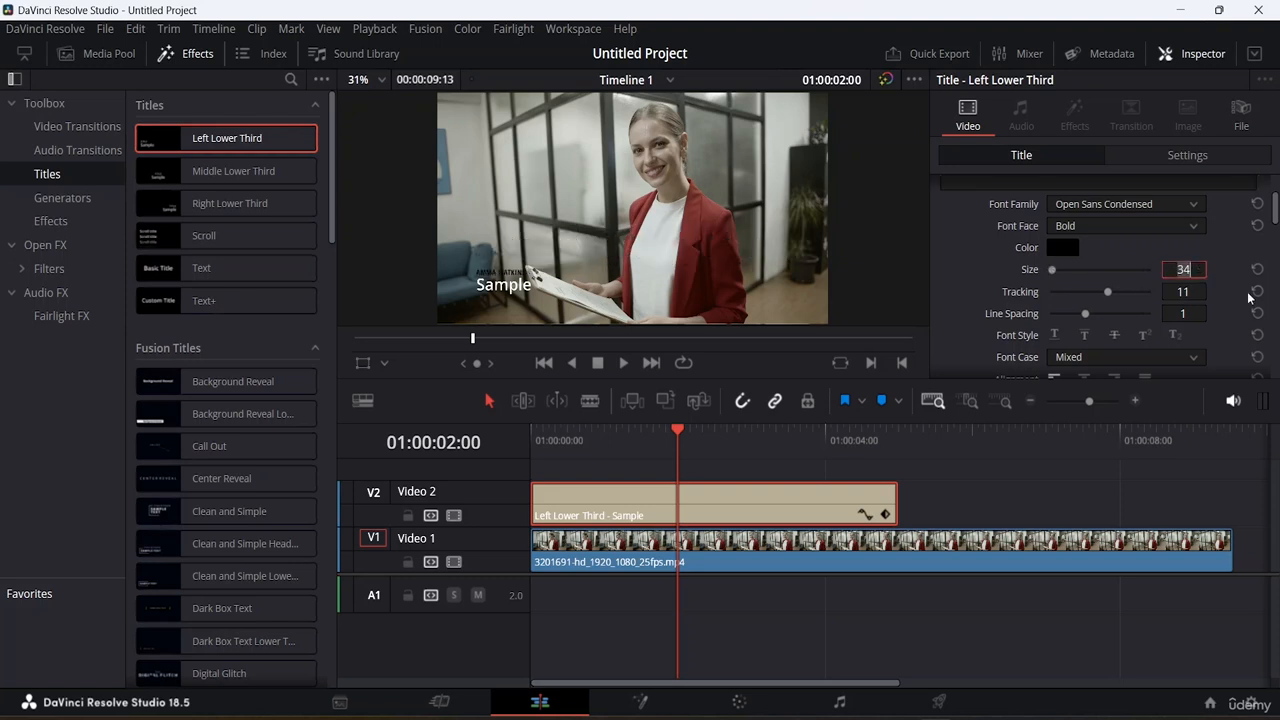
type("50")
key("Return")
double_click(1185, 270)
type("75")
key("Return")
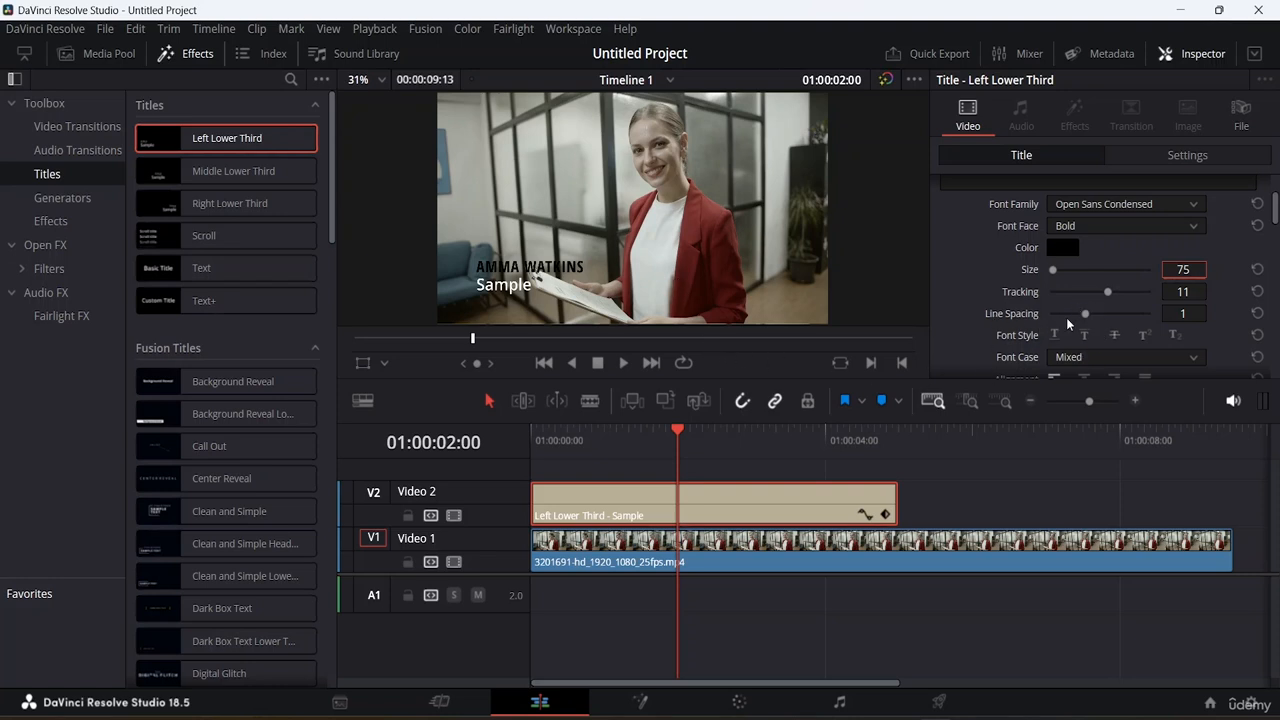
scroll(1066, 317, "down", 3)
scroll(1066, 317, "up", 3)
scroll(1074, 314, "down", 1)
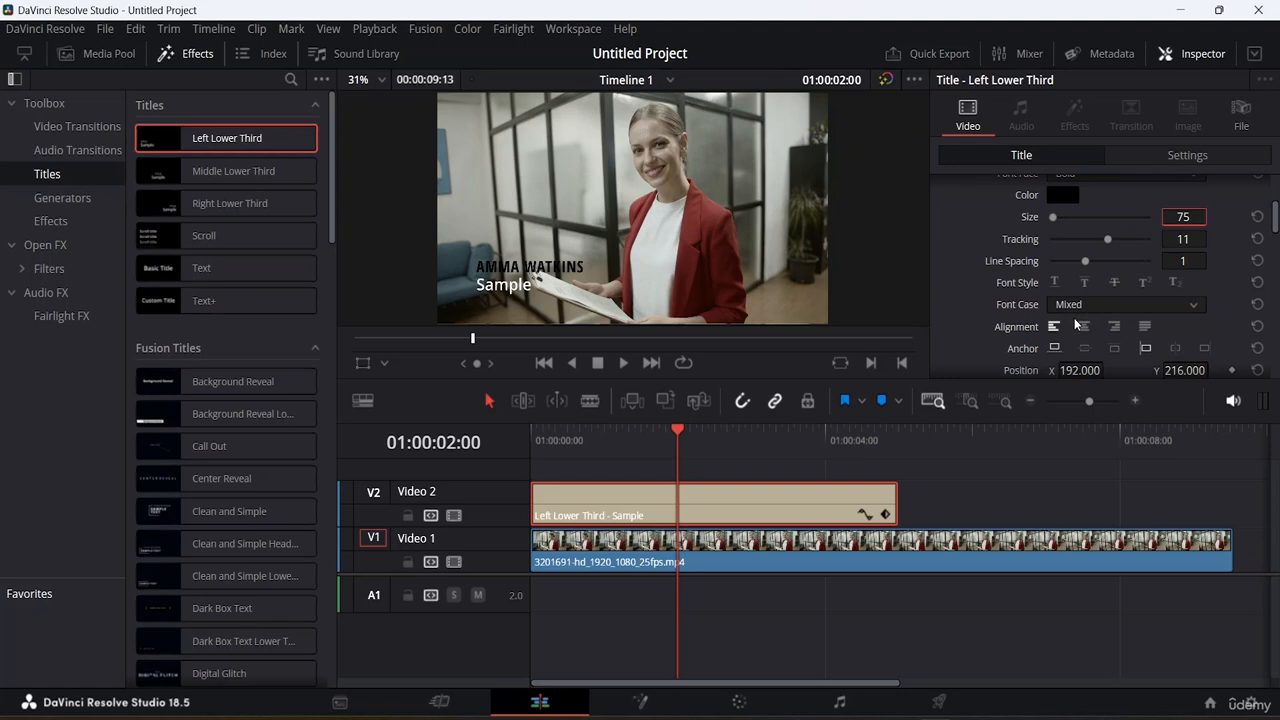
Step: Position the name text at X 27 and Y 122
scroll(1075, 324, "down", 3)
scroll(1075, 323, "up", 1)
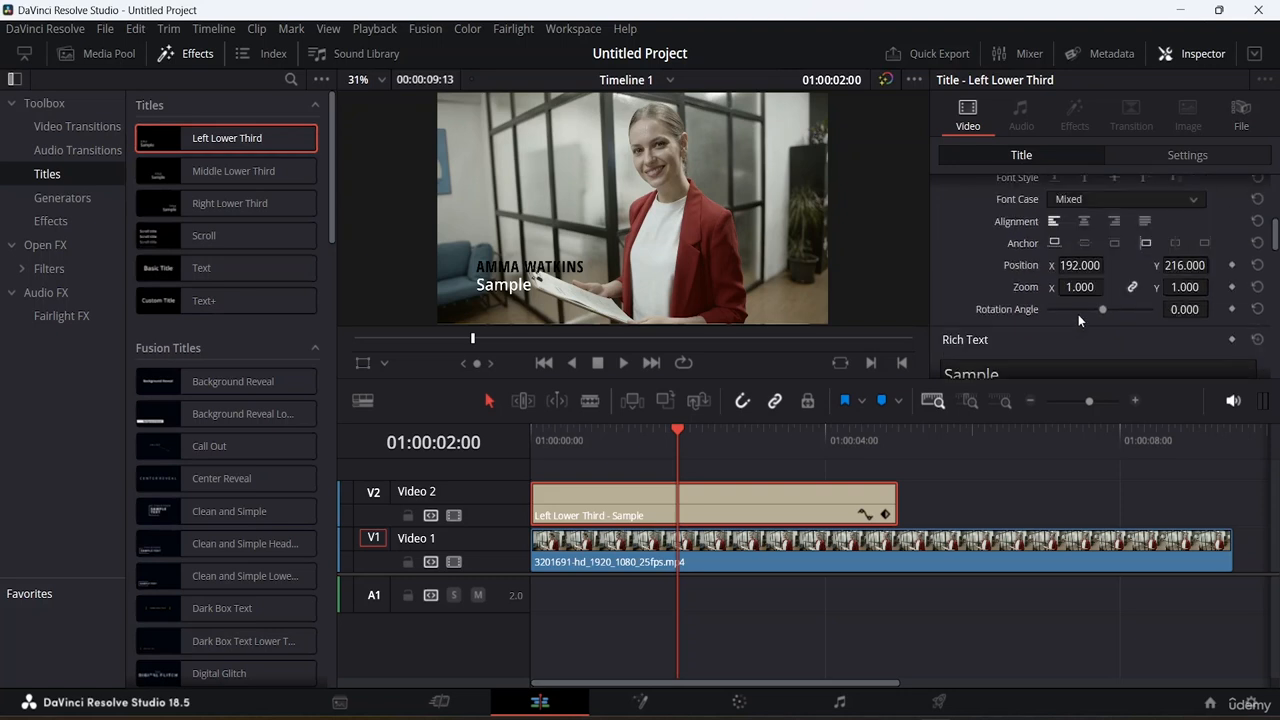
scroll(1121, 291, "up", 1)
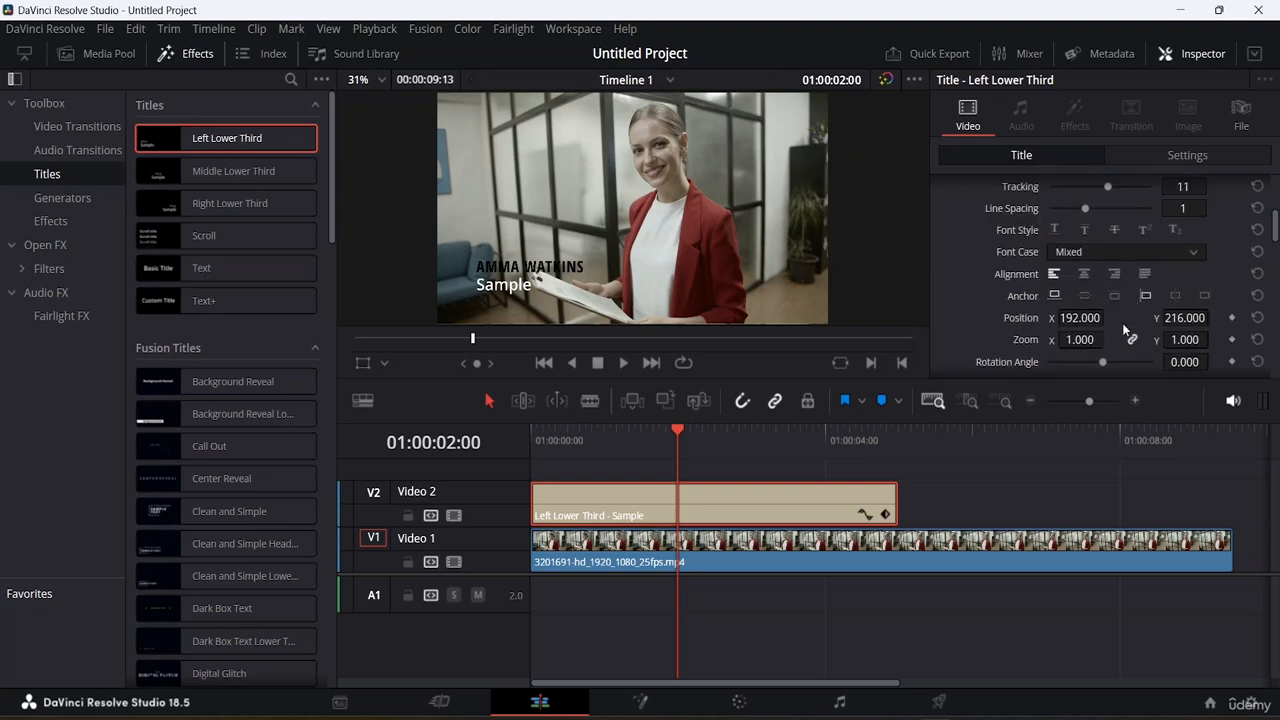
left_click_drag(1087, 318, 922, 318)
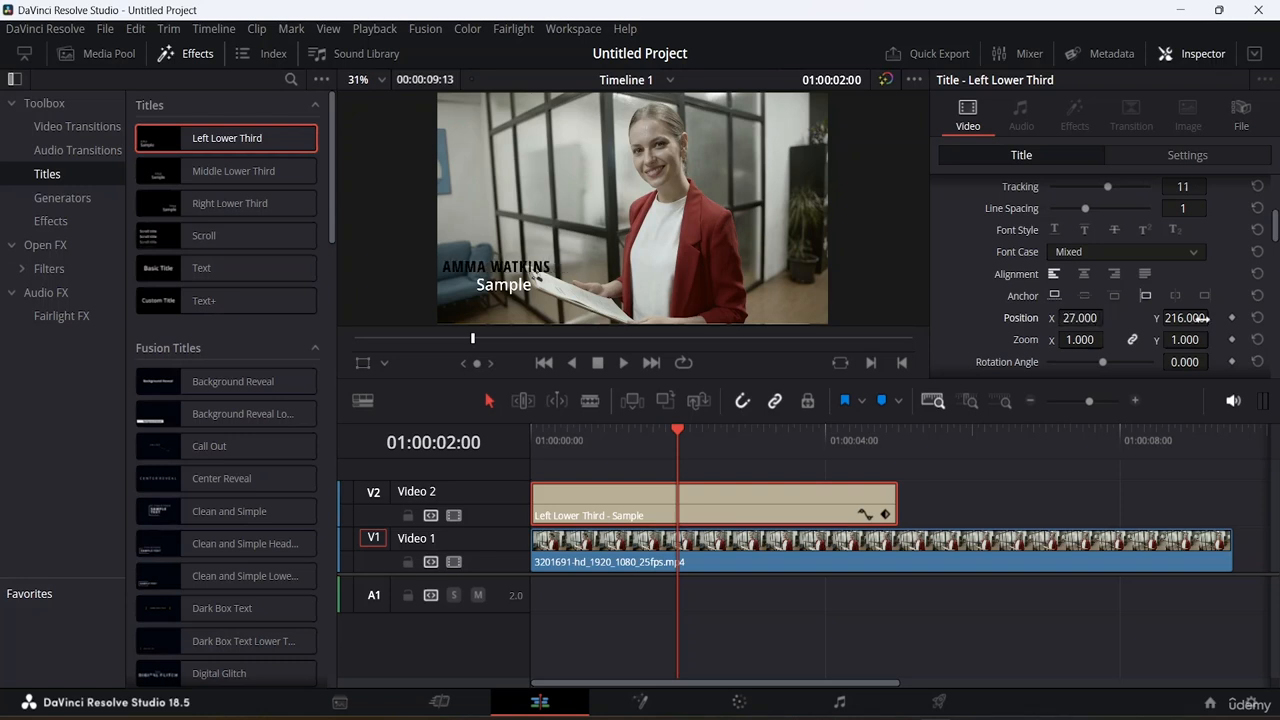
left_click_drag(1198, 318, 1105, 318)
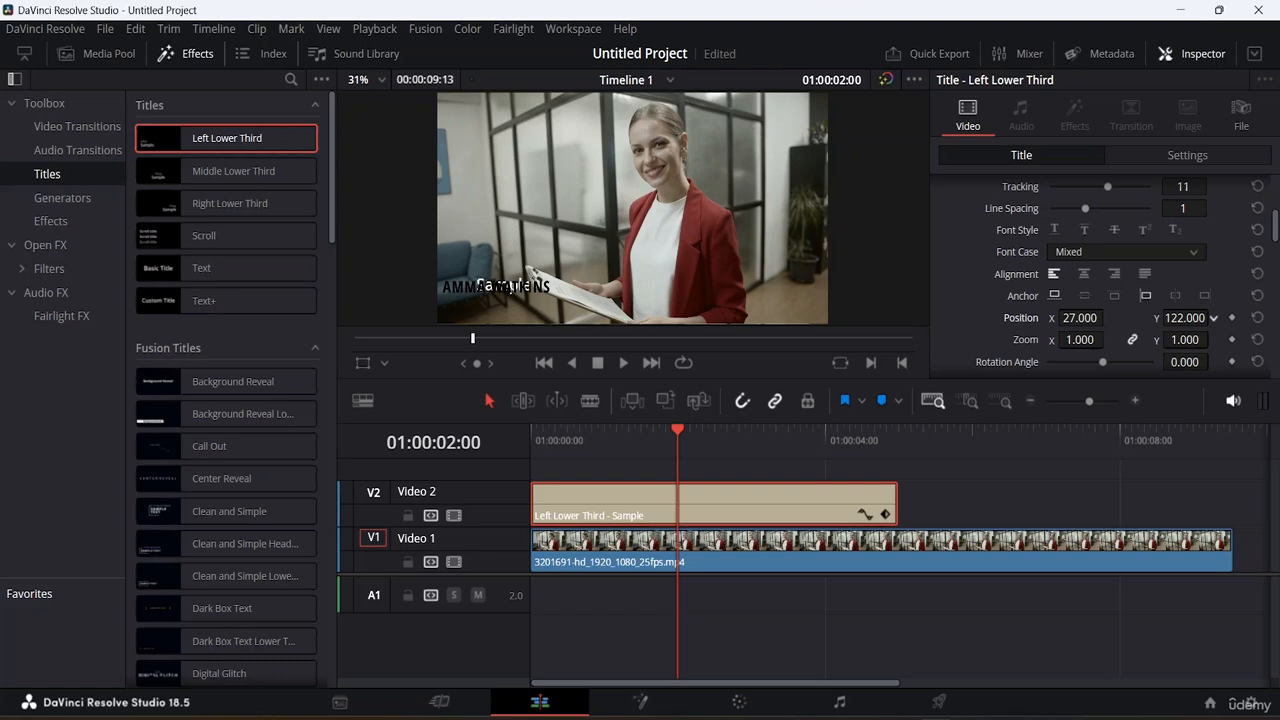
Step: Replace the second line's Sample text with CEO OF ABC AND CO
scroll(1094, 316, "up", 4)
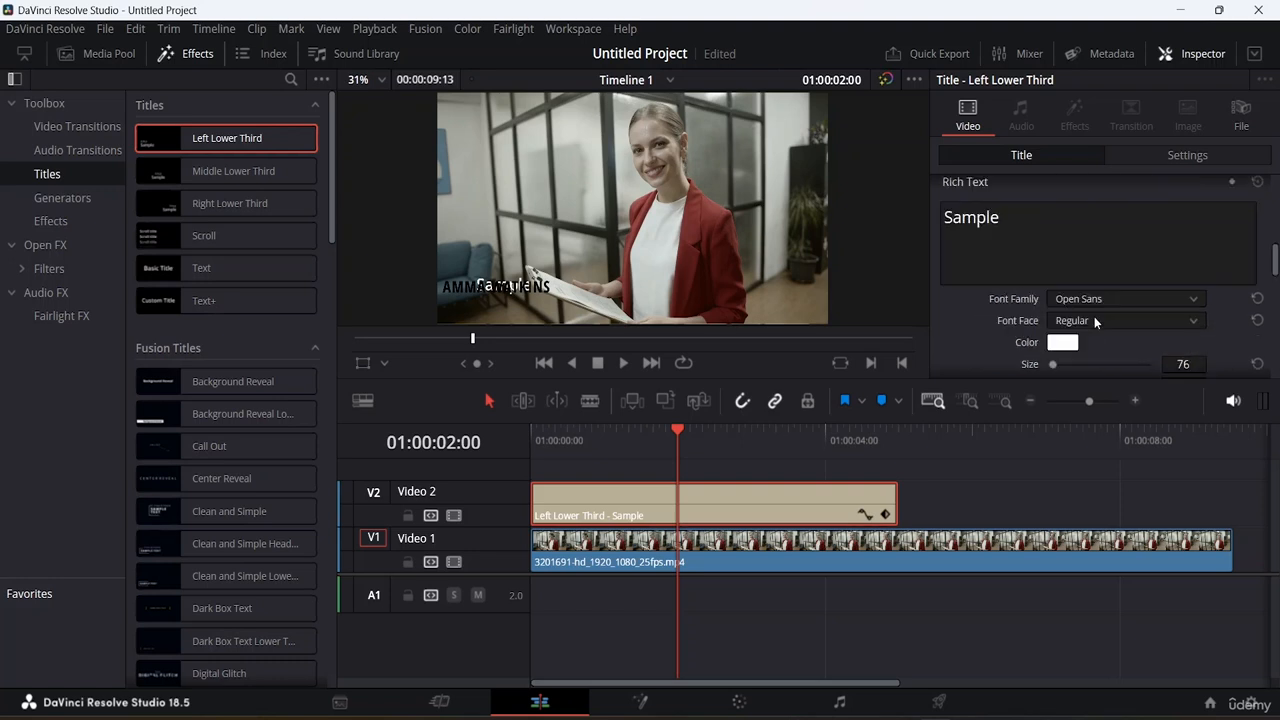
left_click(1025, 219)
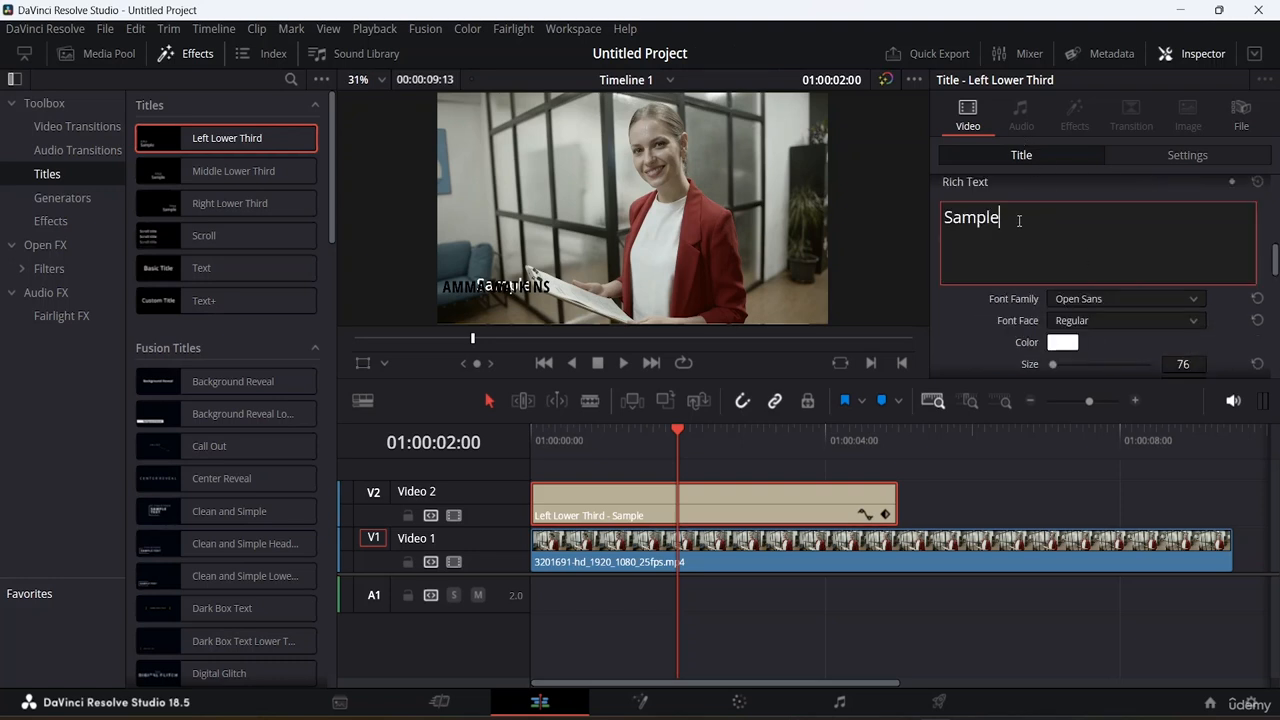
key("BackSpace")
key("BackSpace")
key("BackSpace")
key("BackSpace")
key("BackSpace")
key("BackSpace")
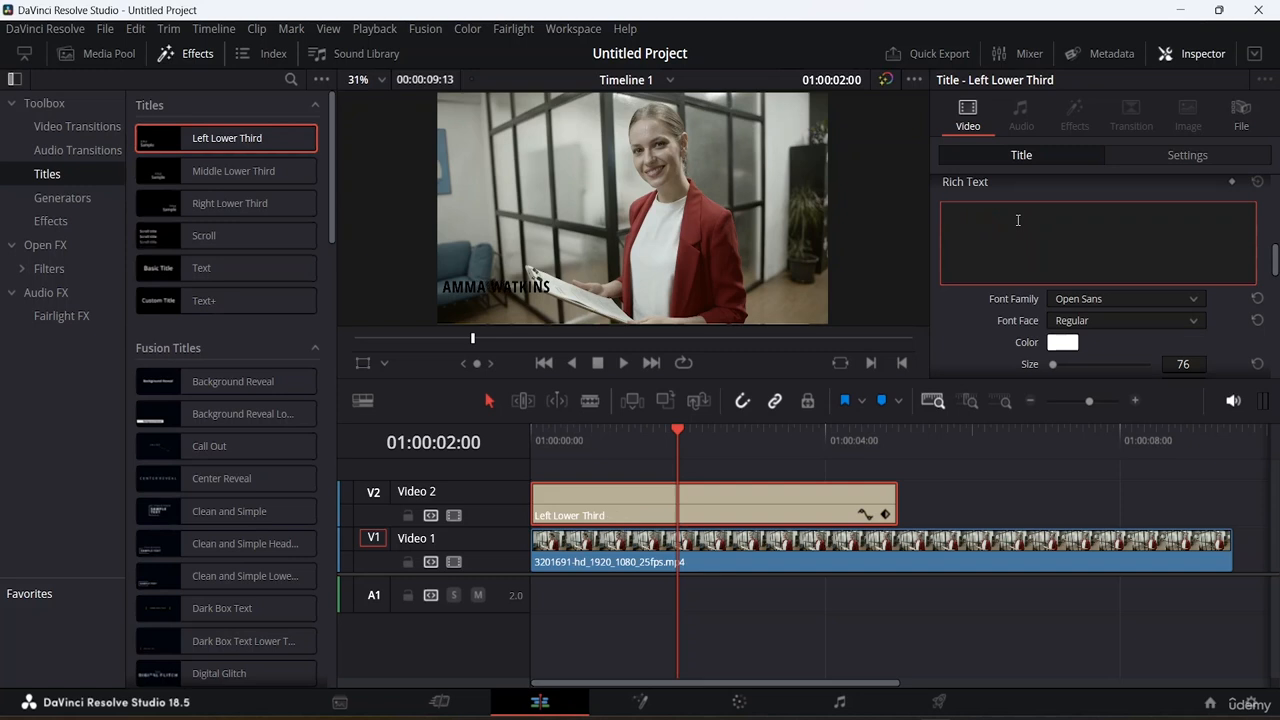
type("CEO OF")
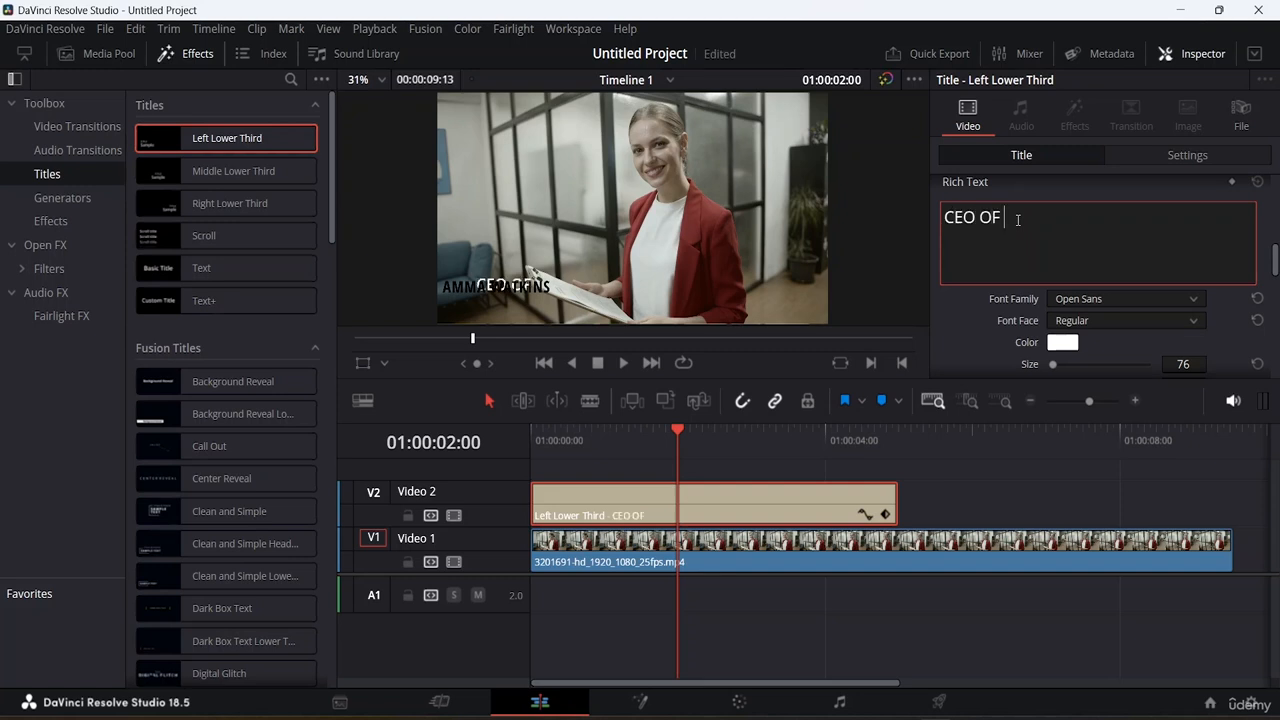
type(" ABC AND CO")
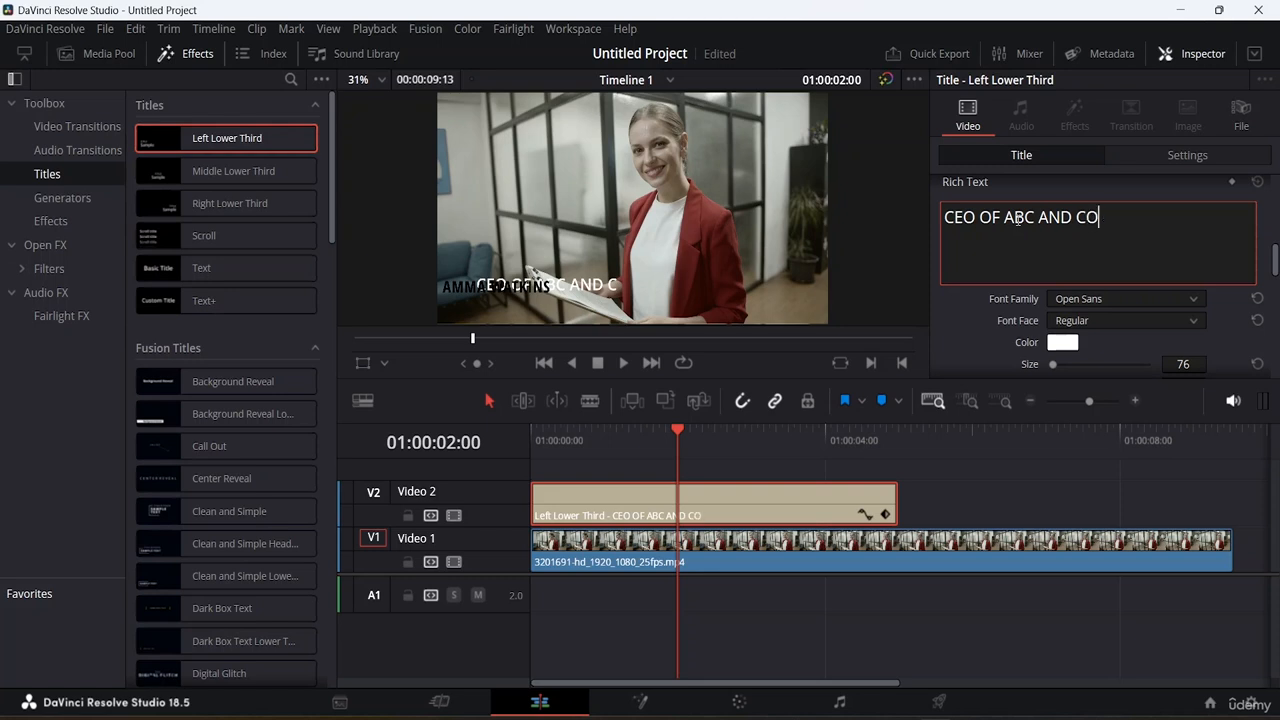
type(".")
Step: Set the second line's text color to black
left_click(1060, 343)
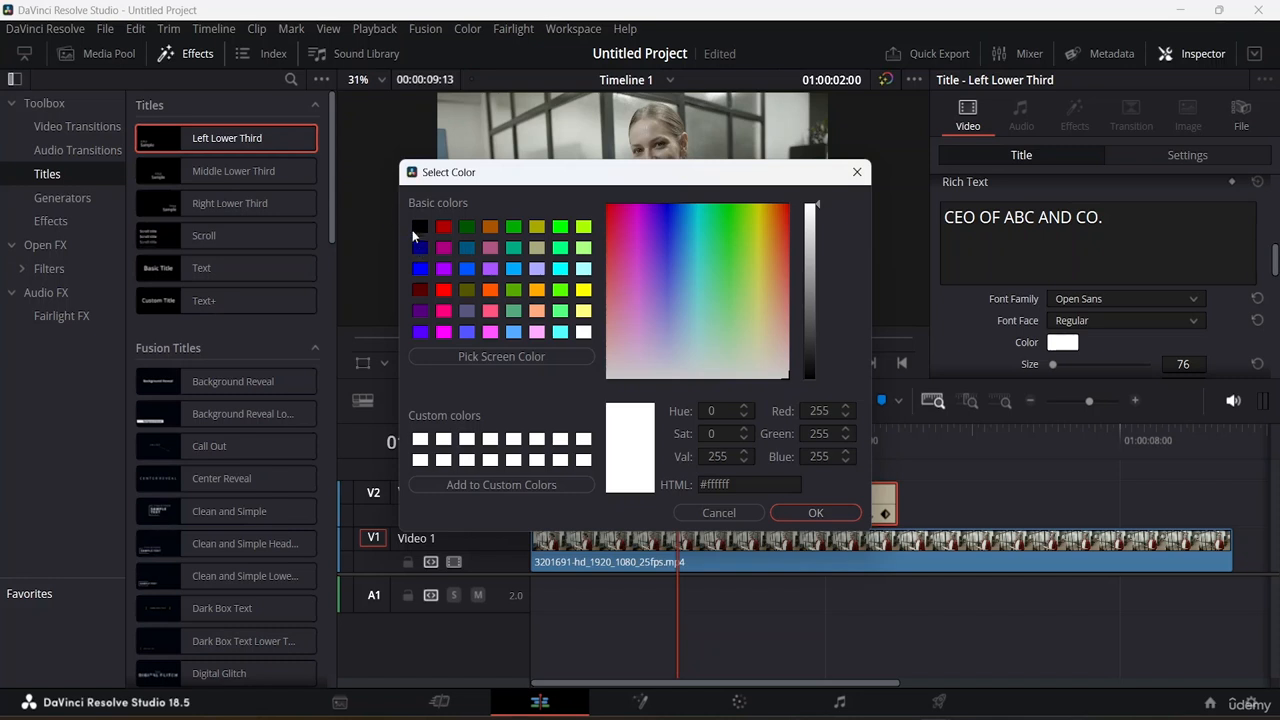
left_click(420, 227)
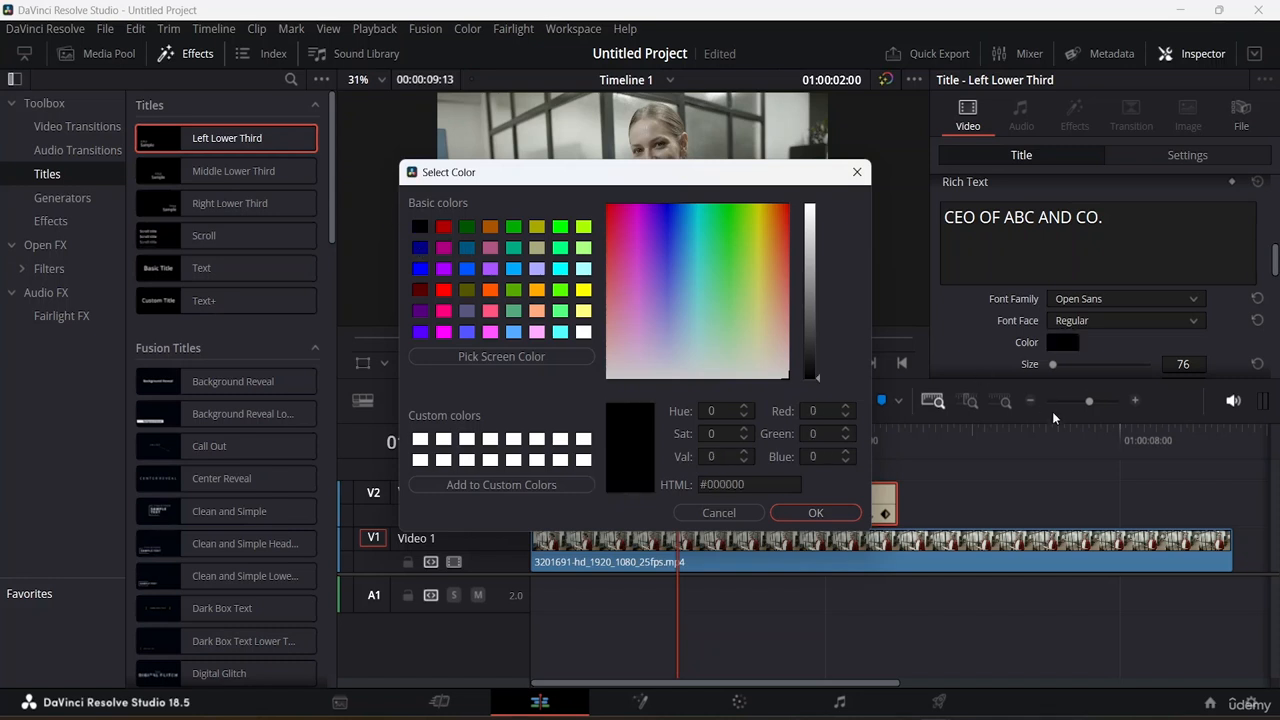
left_click(831, 508)
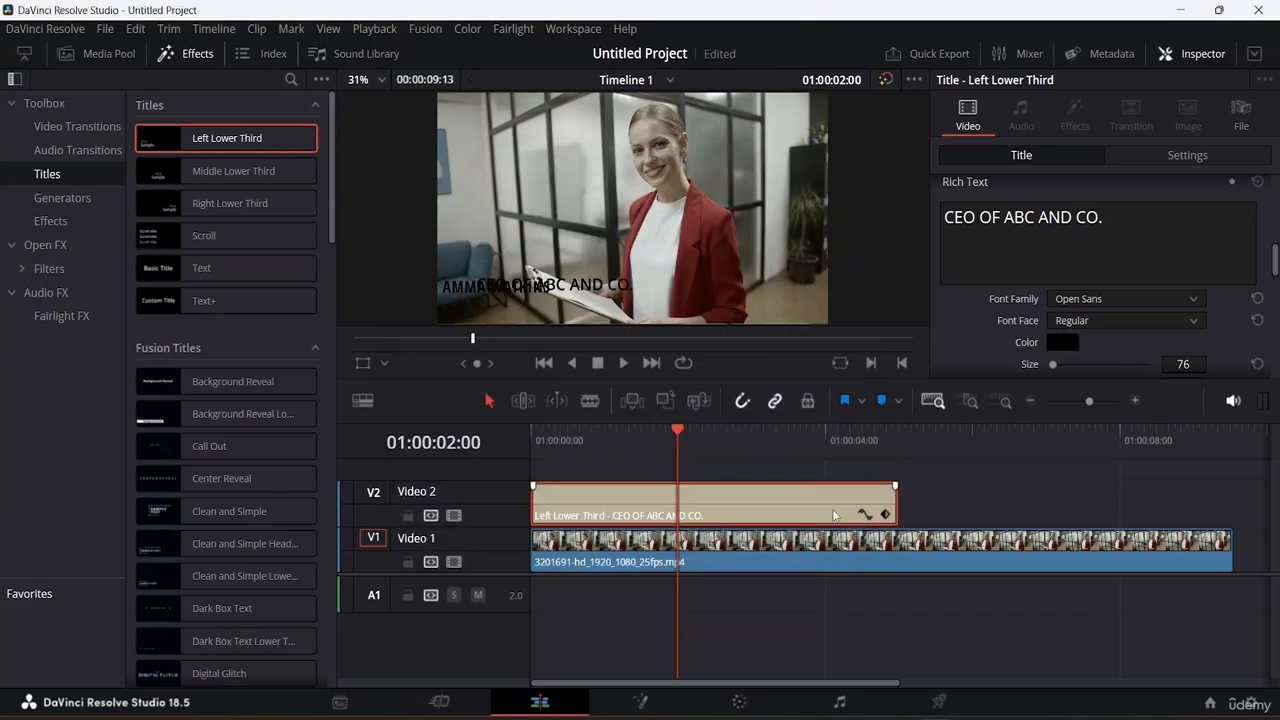
Step: Set the second line's size to 60 and its font face to Bold
scroll(1184, 318, "down", 2)
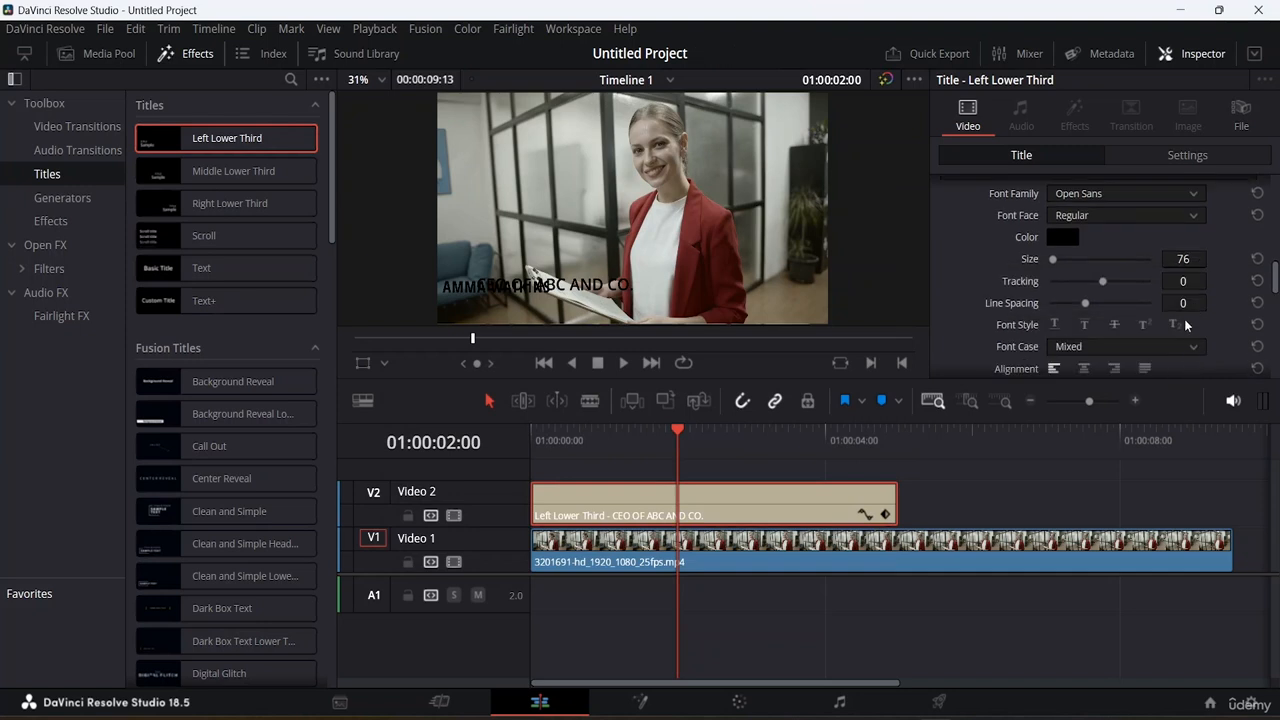
left_click(1188, 260)
type("60")
key("Return")
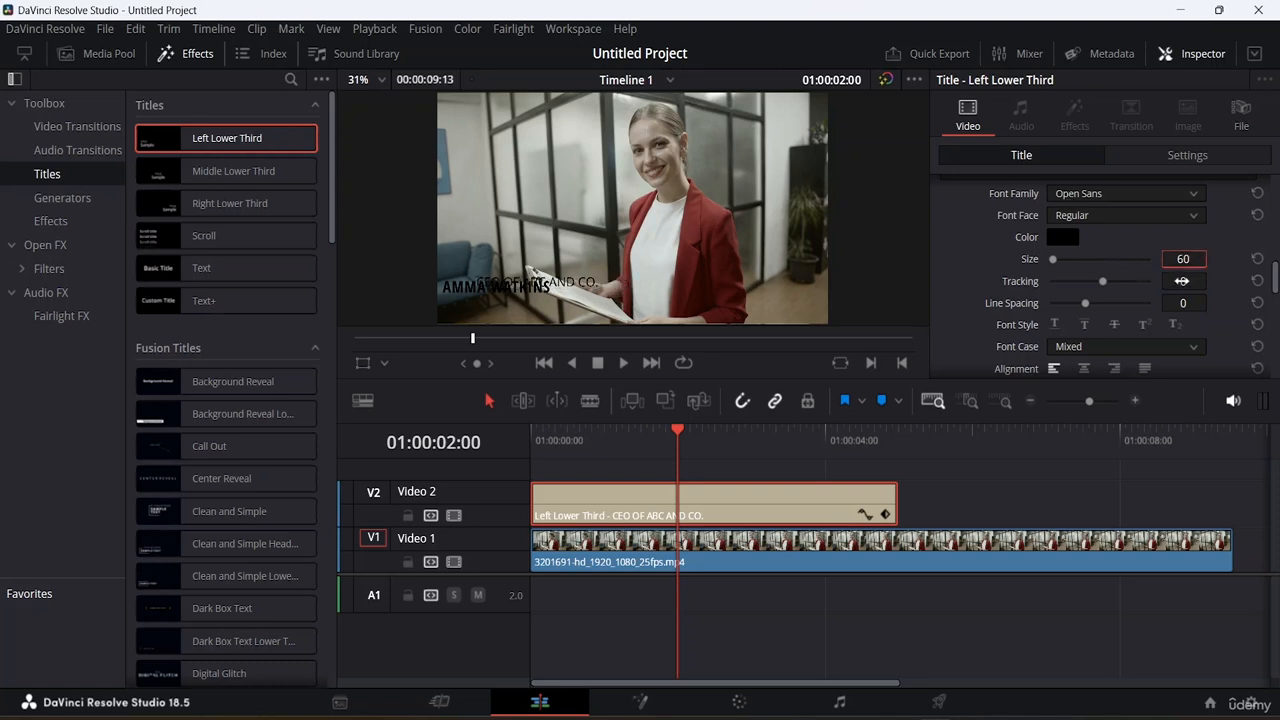
left_click(1145, 216)
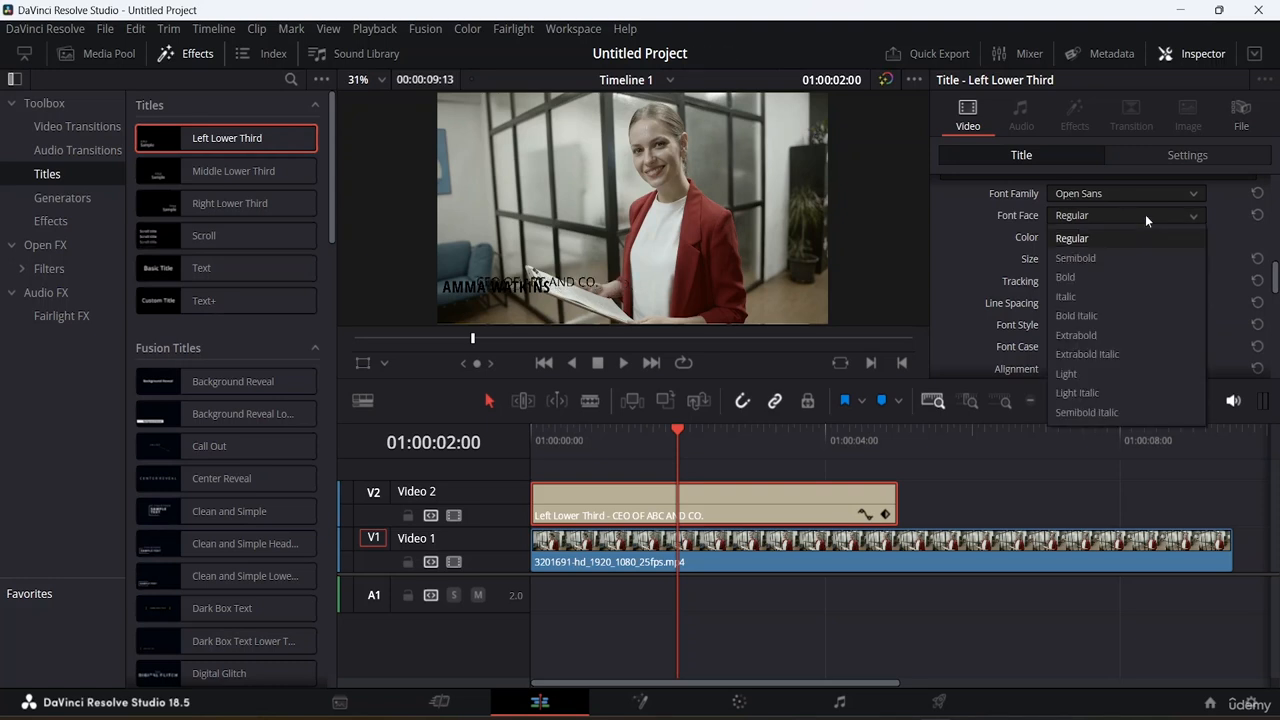
left_click(1100, 279)
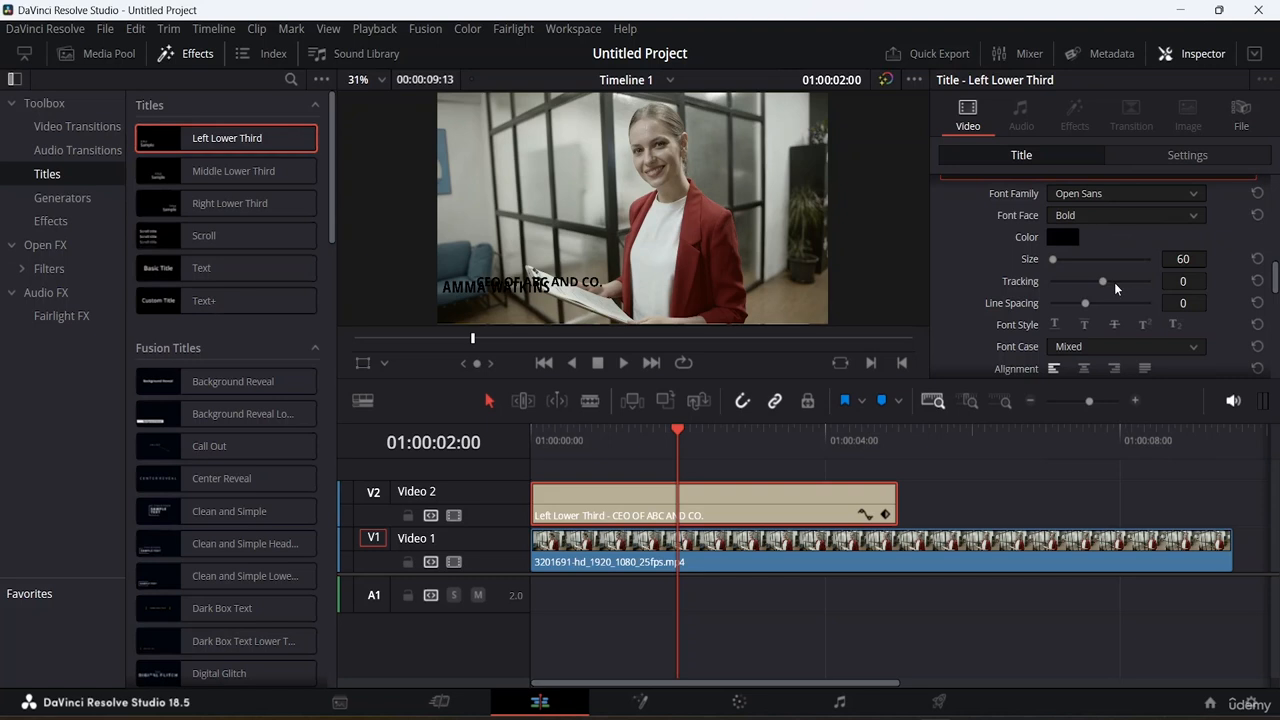
Step: Position the second line at X 24 and Y 120.6 beneath the name
scroll(1136, 285, "down", 5)
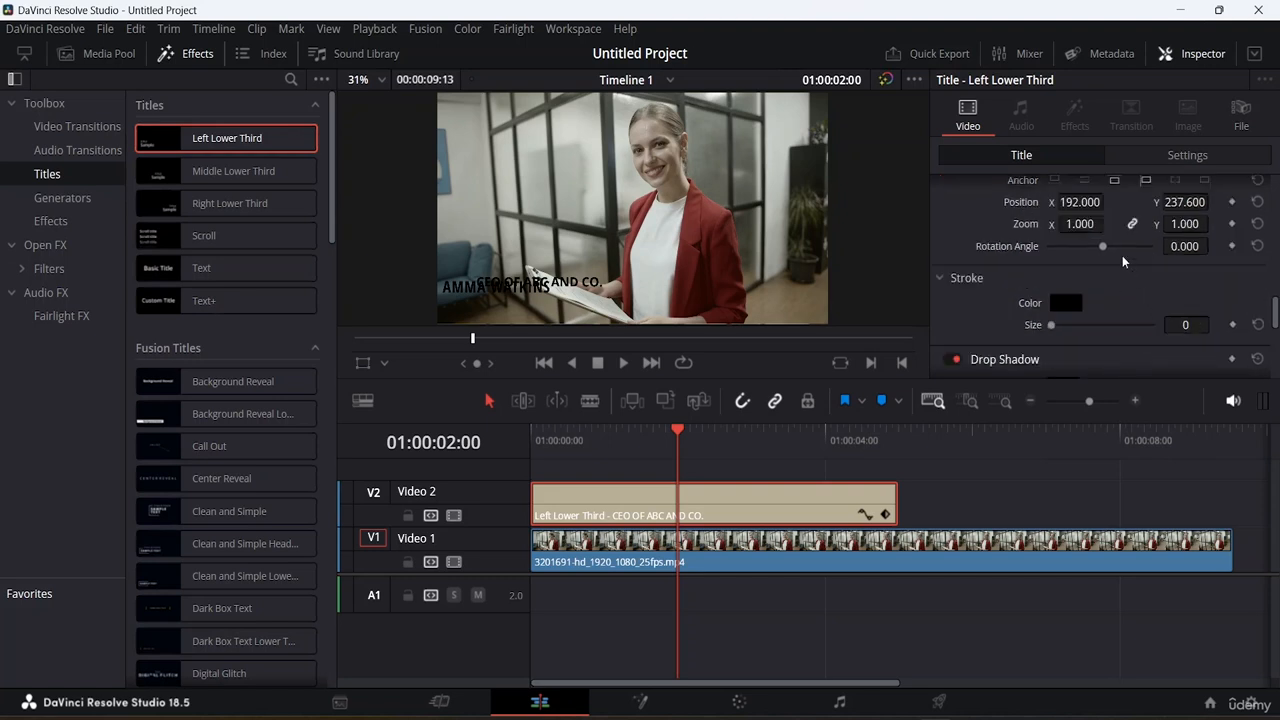
scroll(1122, 263, "up", 1)
left_click_drag(1185, 255, 1080, 255)
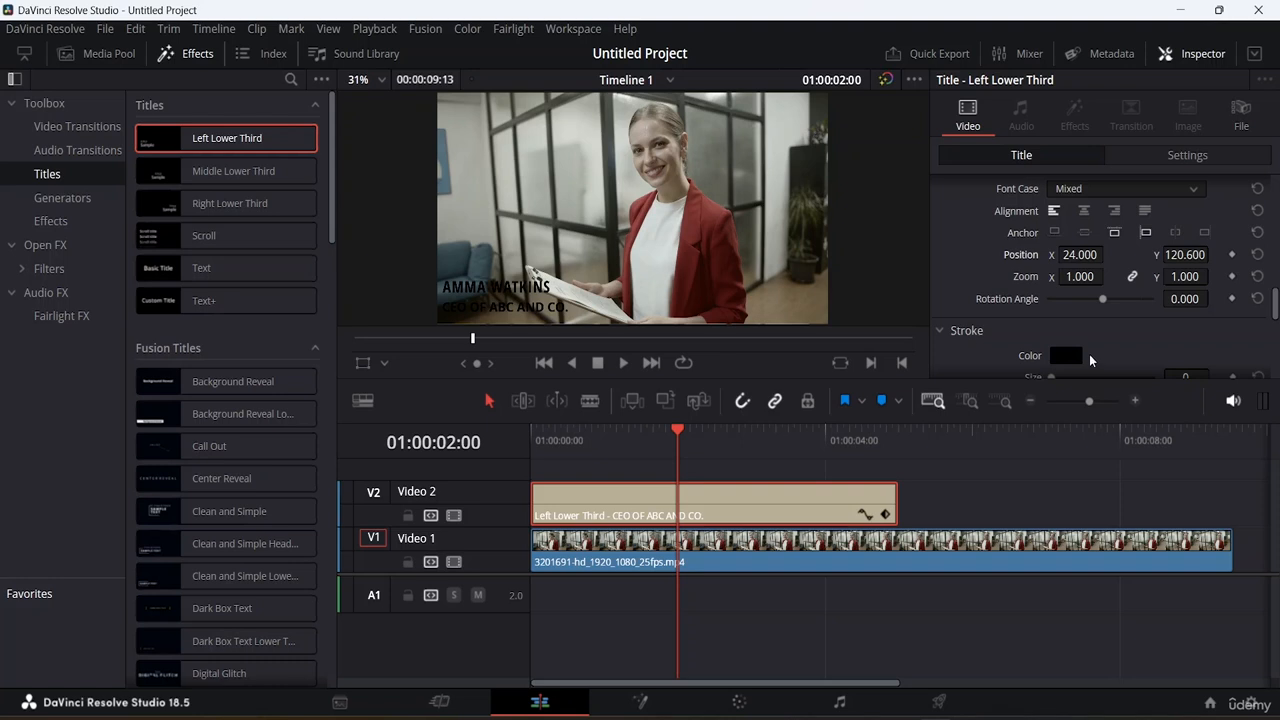
scroll(1092, 345, "down", 4)
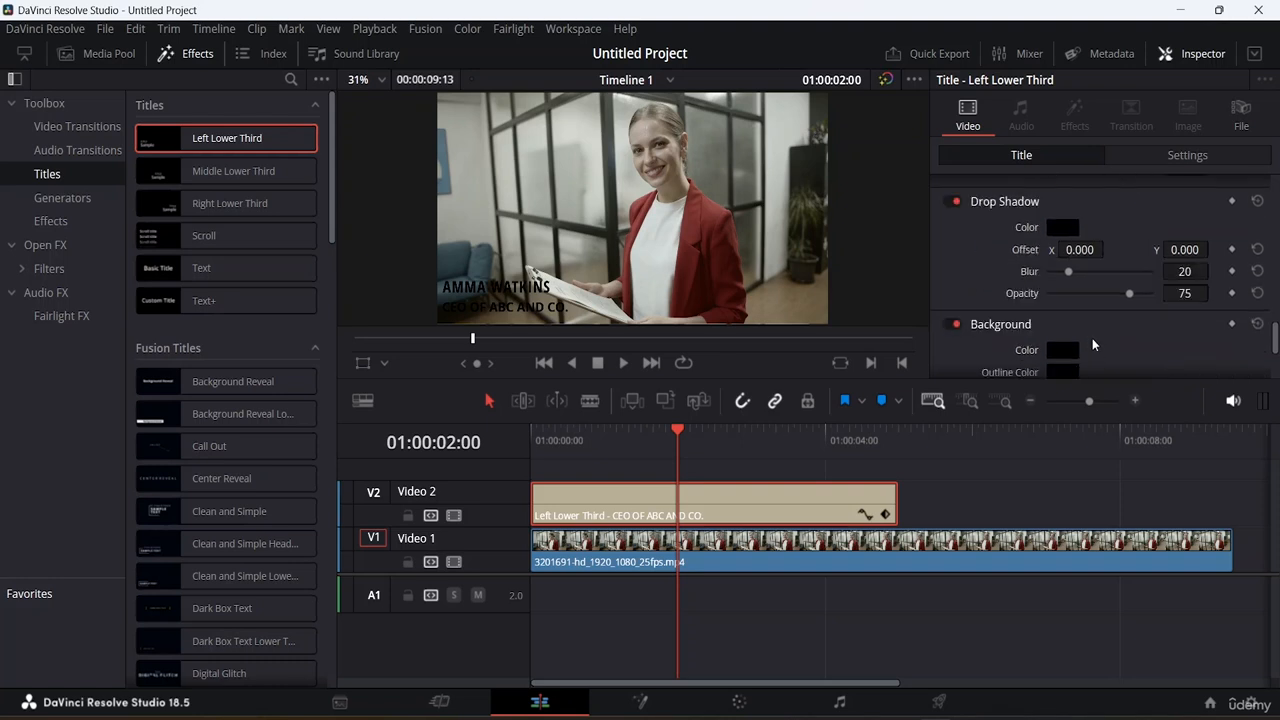
scroll(1092, 338, "up", 2)
scroll(1092, 341, "down", 1)
scroll(1092, 341, "down", 4)
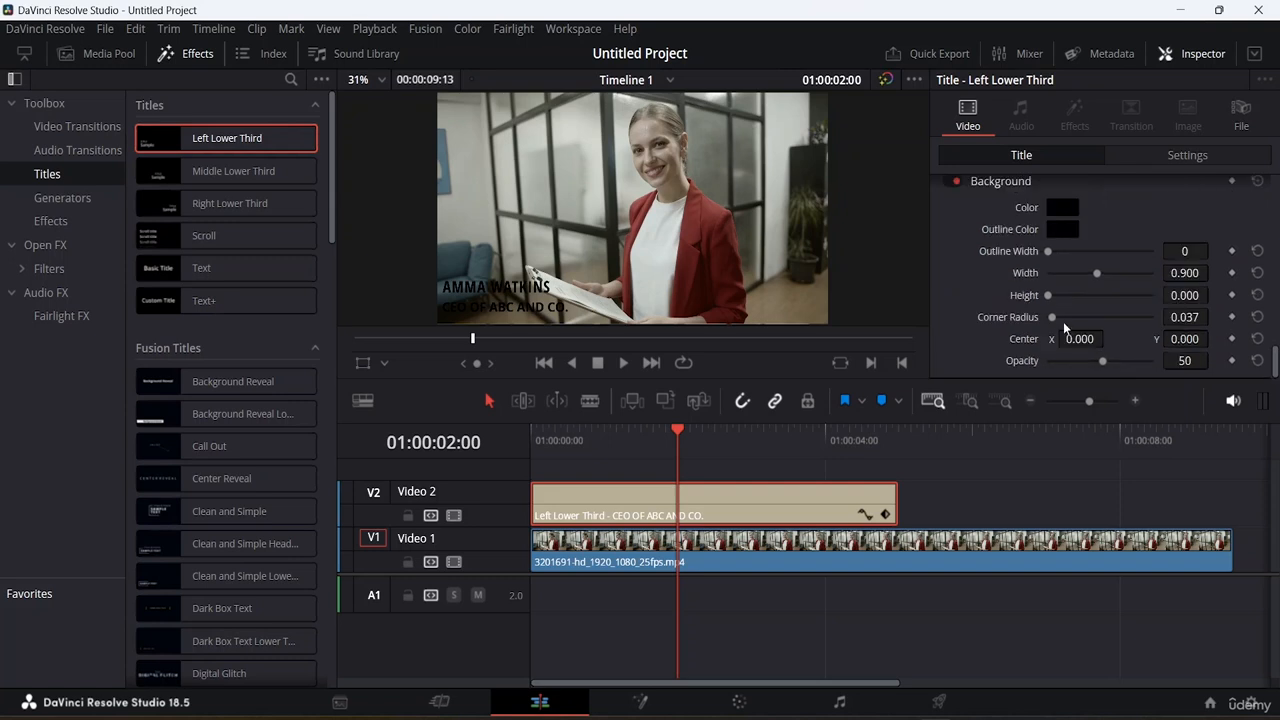
left_click(1060, 207)
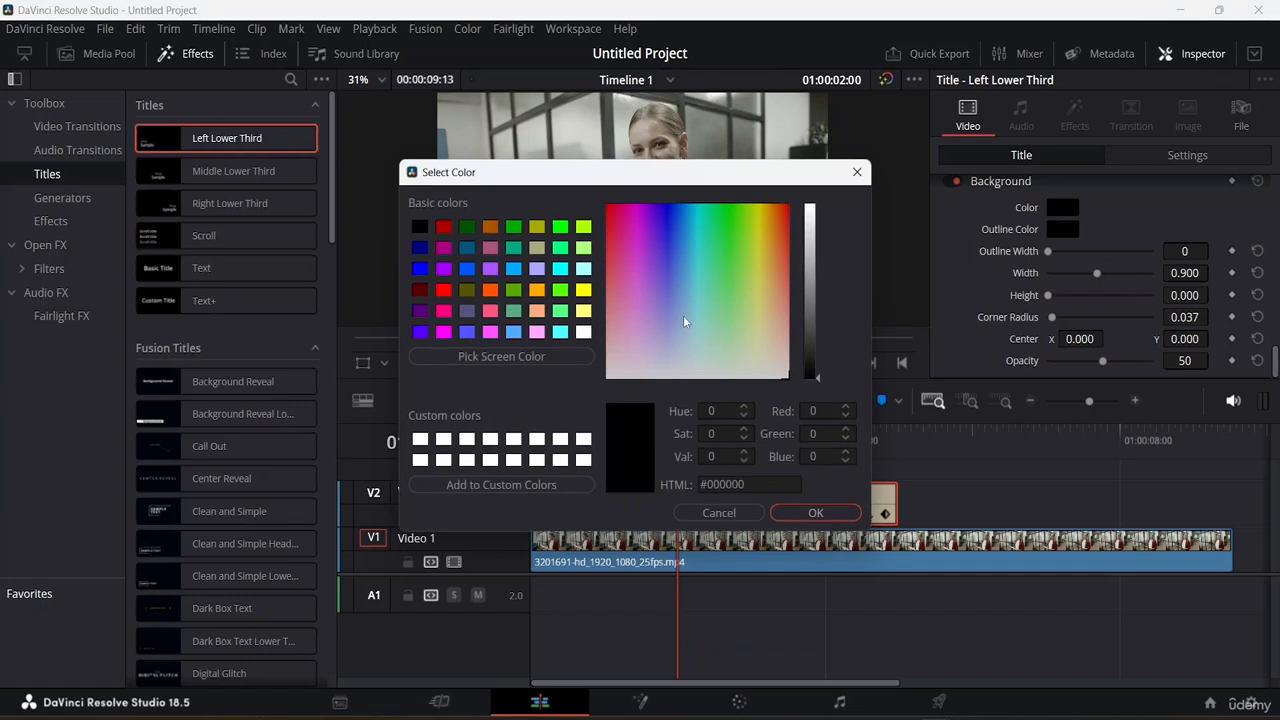
left_click(824, 512)
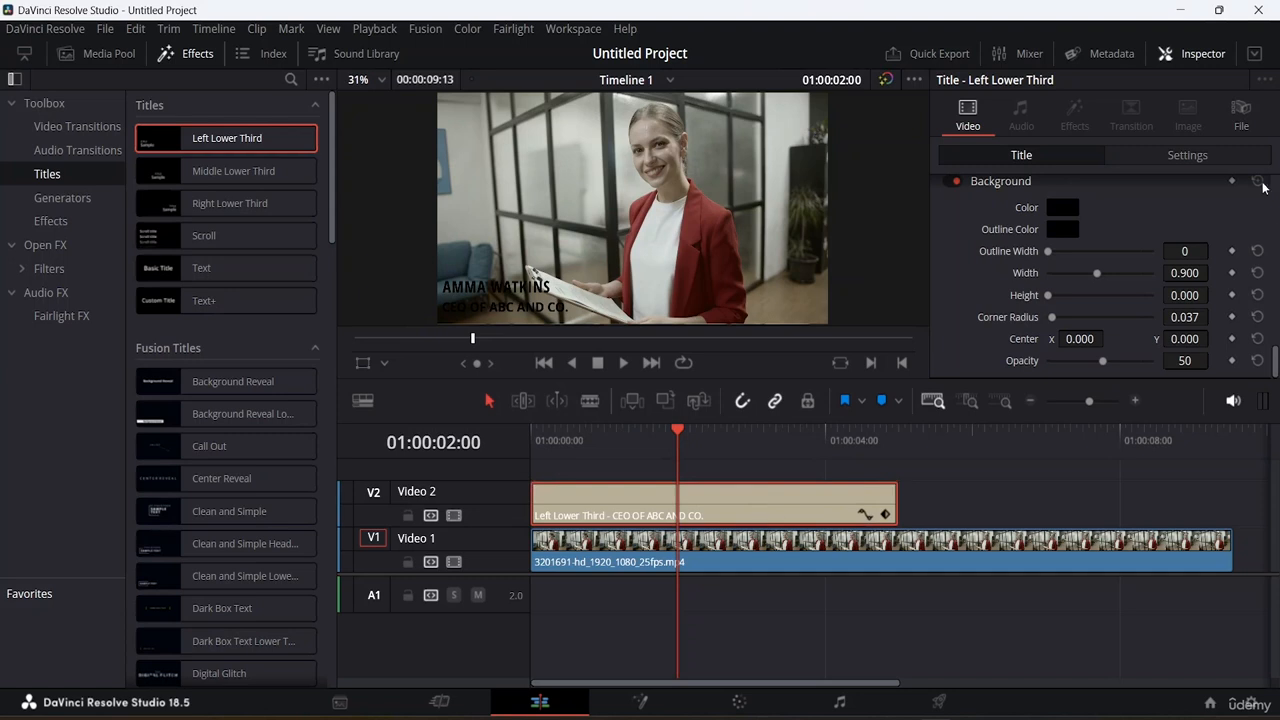
Step: Set the background outline width to 12
scroll(1116, 272, "down", 4)
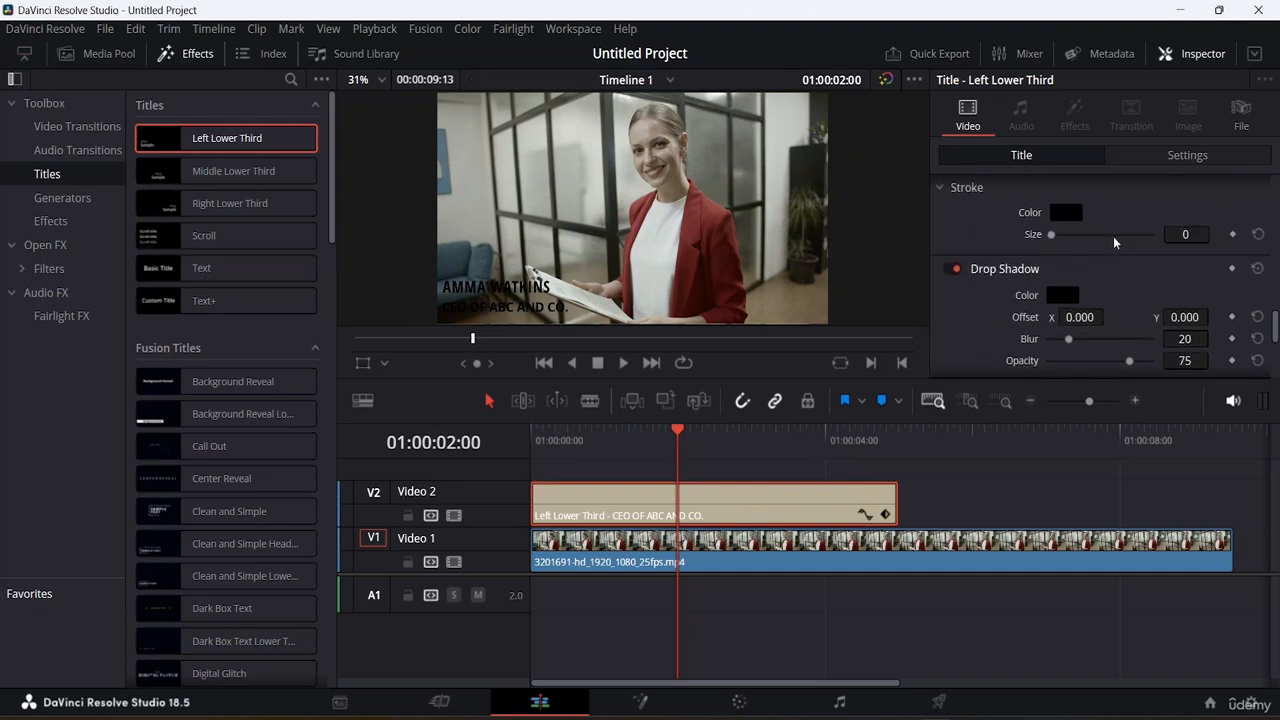
scroll(1124, 262, "up", 3)
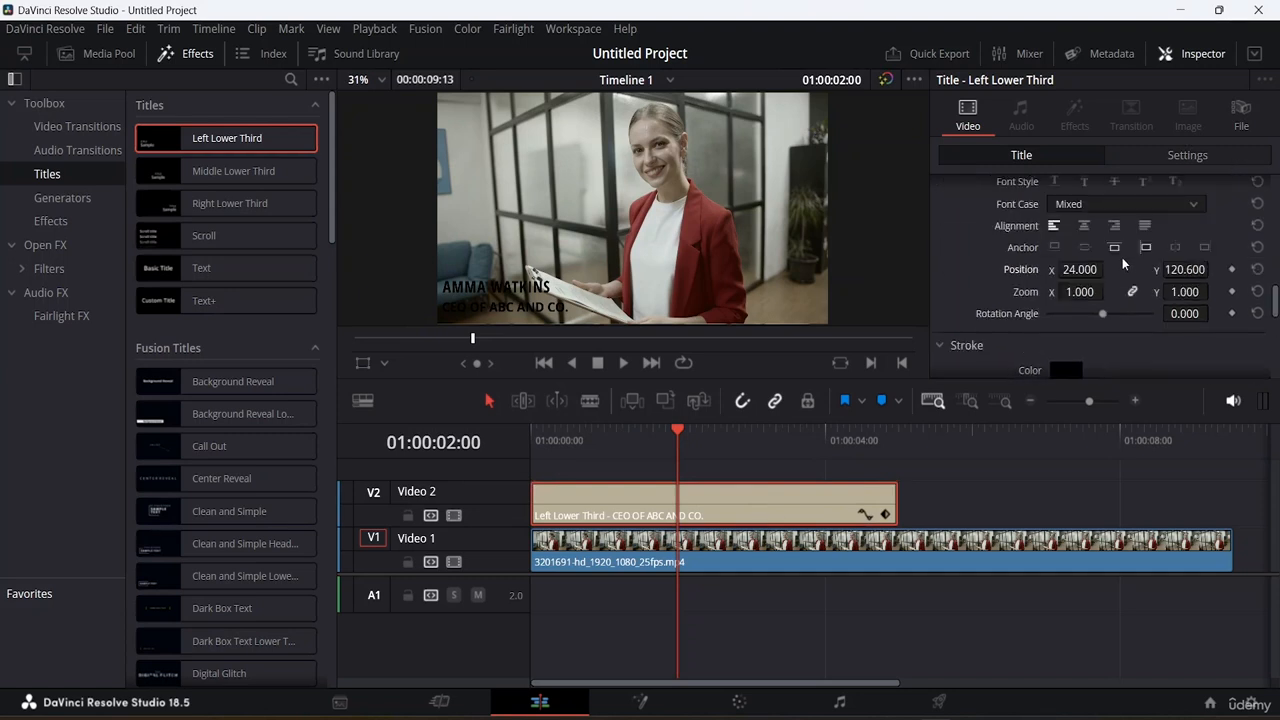
scroll(1127, 250, "up", 2)
scroll(1127, 250, "up", 2)
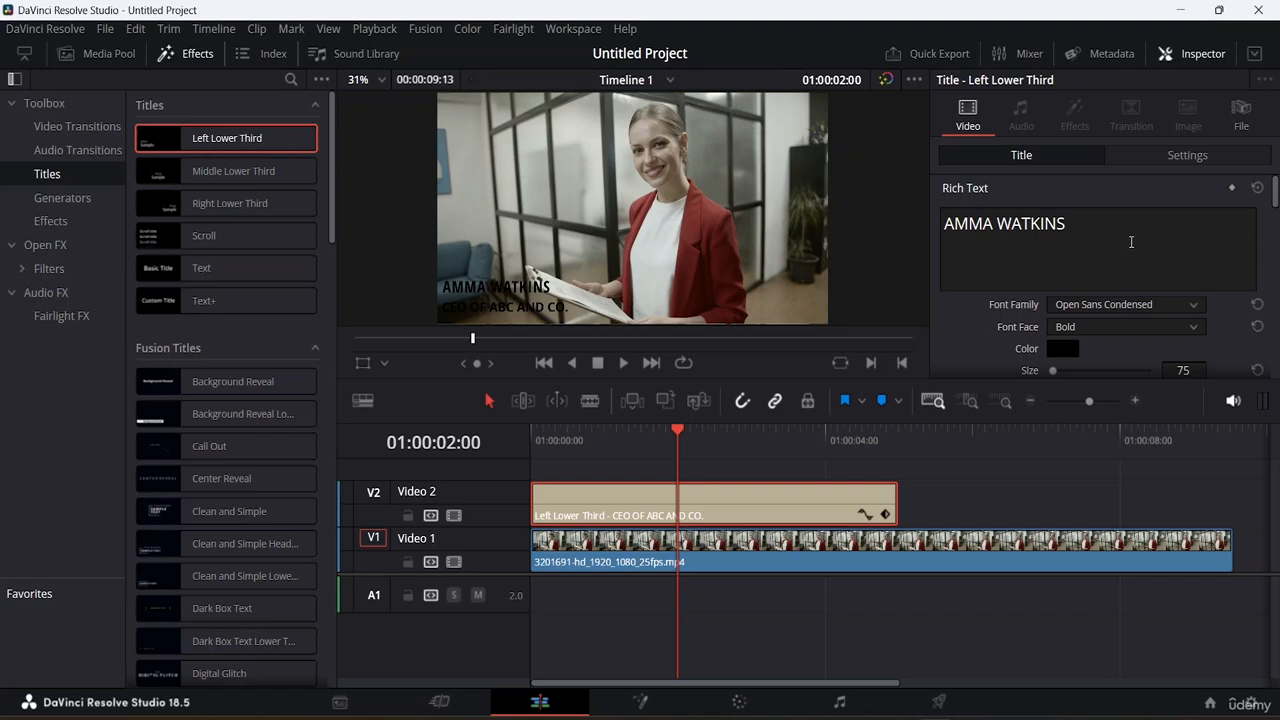
scroll(1141, 233, "down", 6)
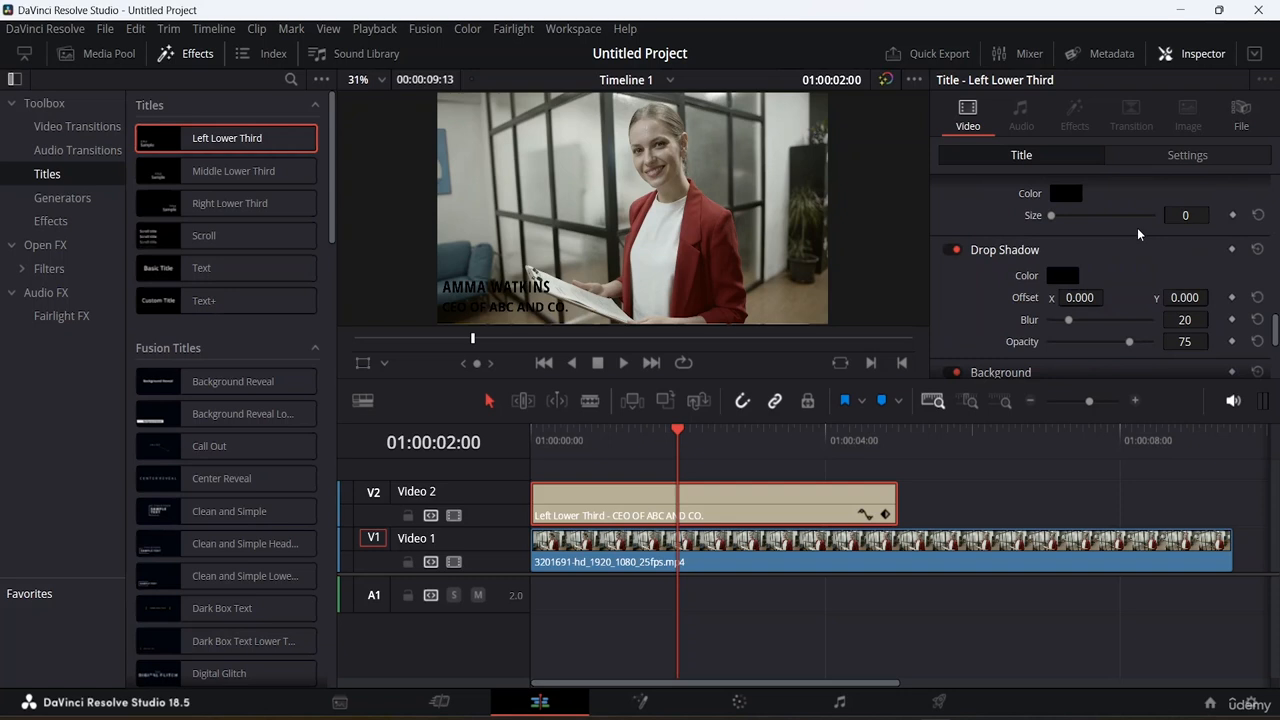
scroll(1137, 227, "down", 4)
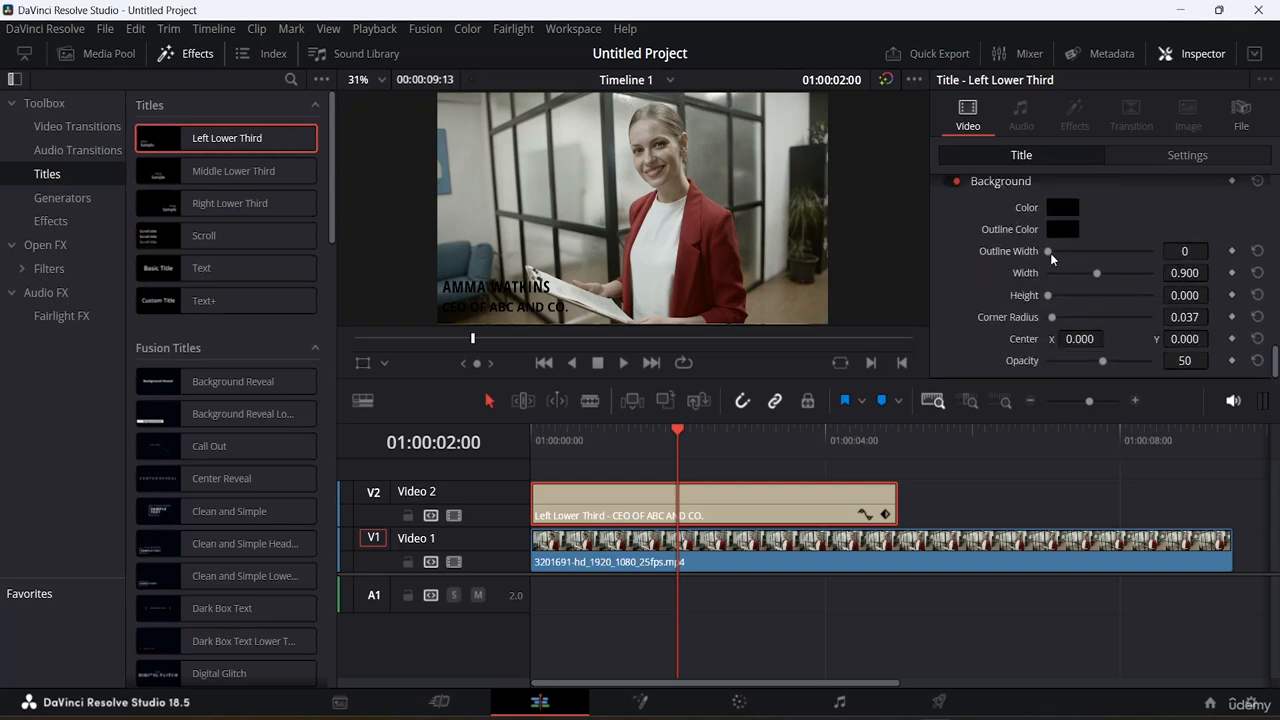
left_click_drag(1050, 253, 1090, 253)
left_click(1062, 208)
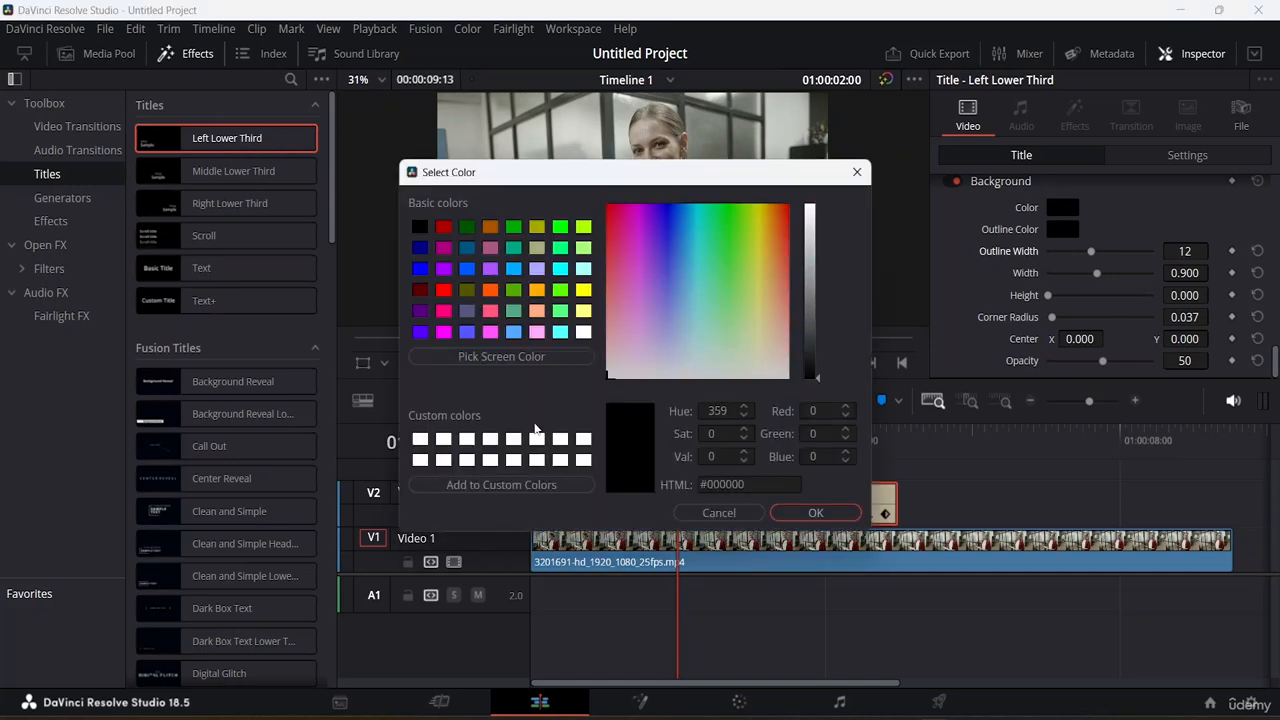
left_click(814, 512)
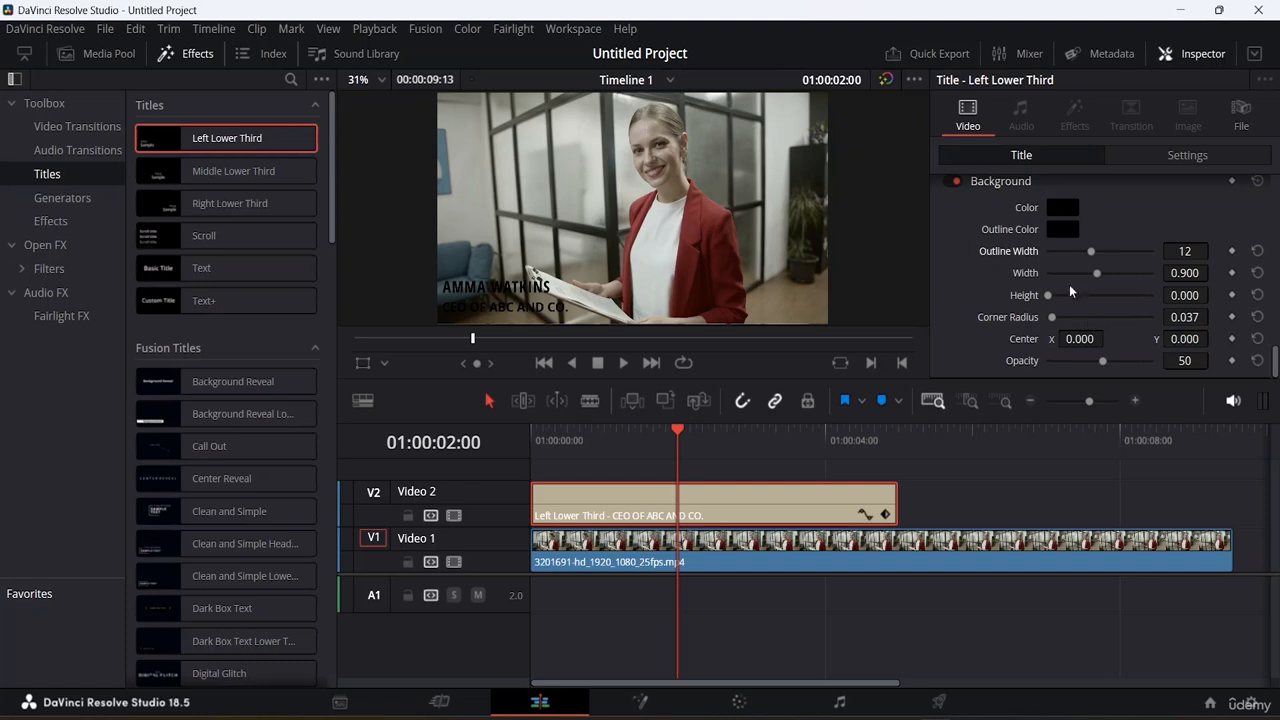
Step: Set the background color to white
left_click(1065, 207)
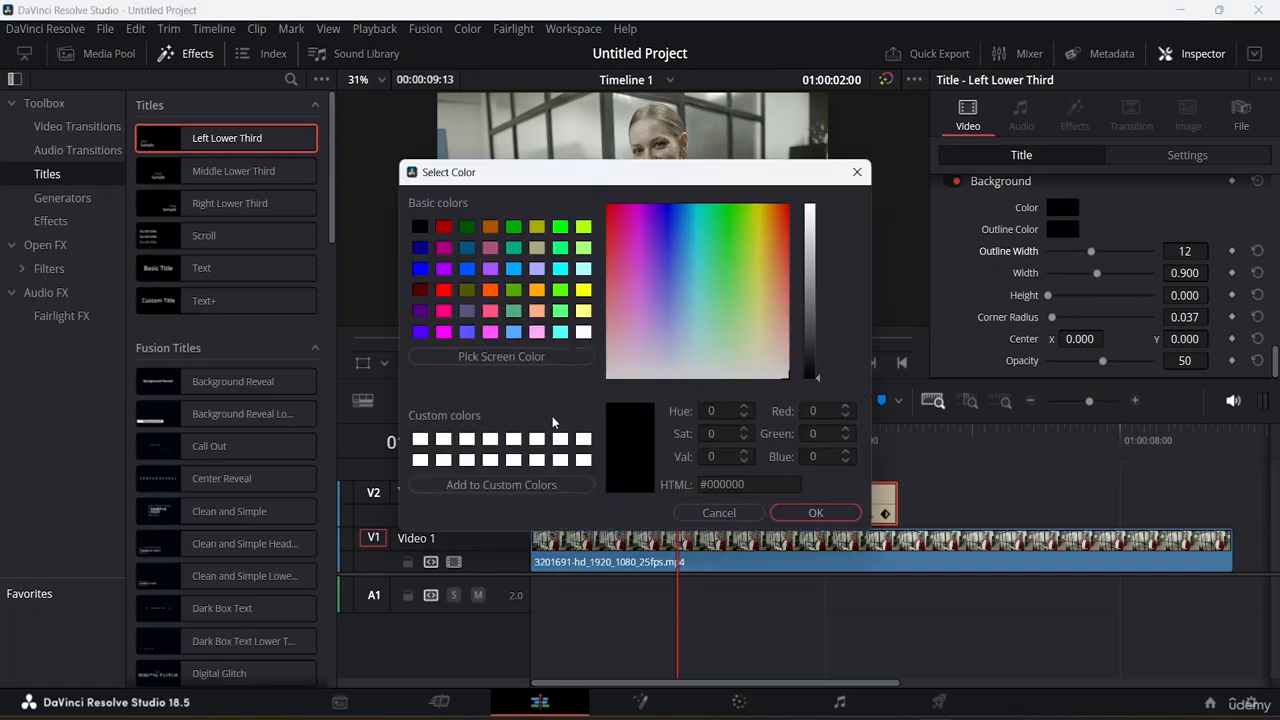
left_click(491, 440)
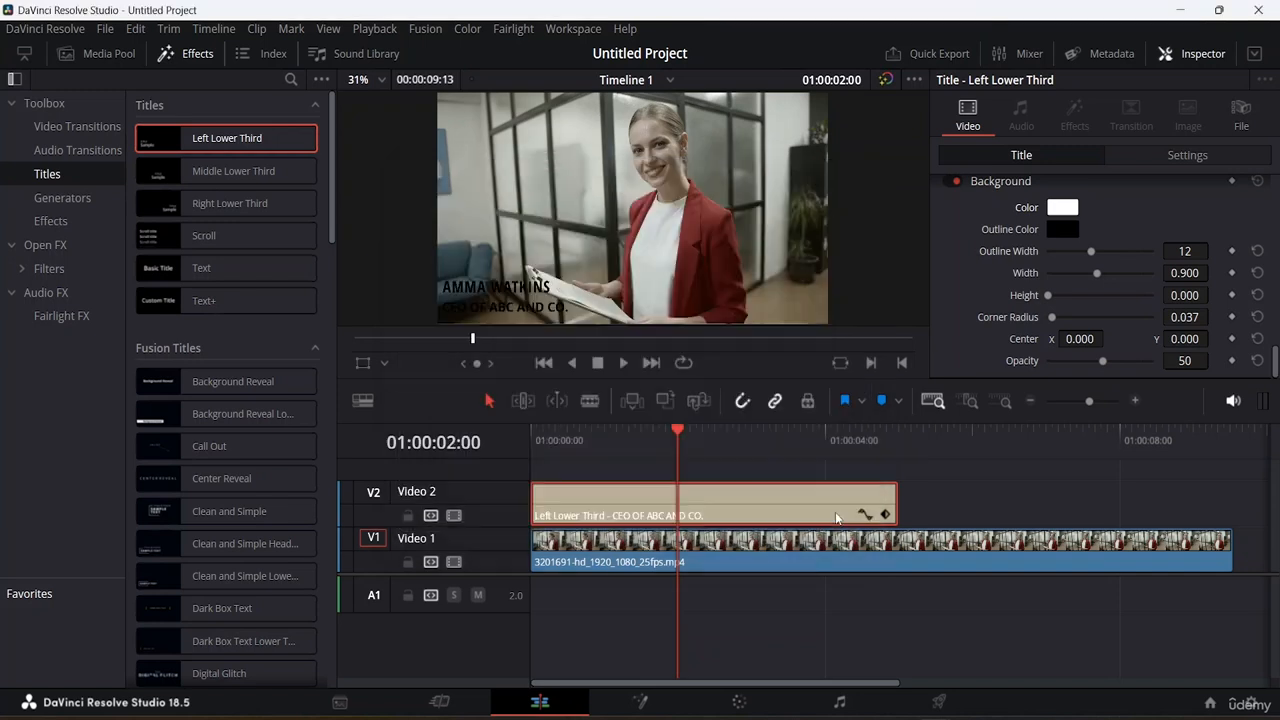
left_click(816, 513)
Step: Move the name and second line to the lower right corner of the frame
scroll(1098, 230, "up", 3)
scroll(1098, 229, "down", 3)
left_click(519, 290)
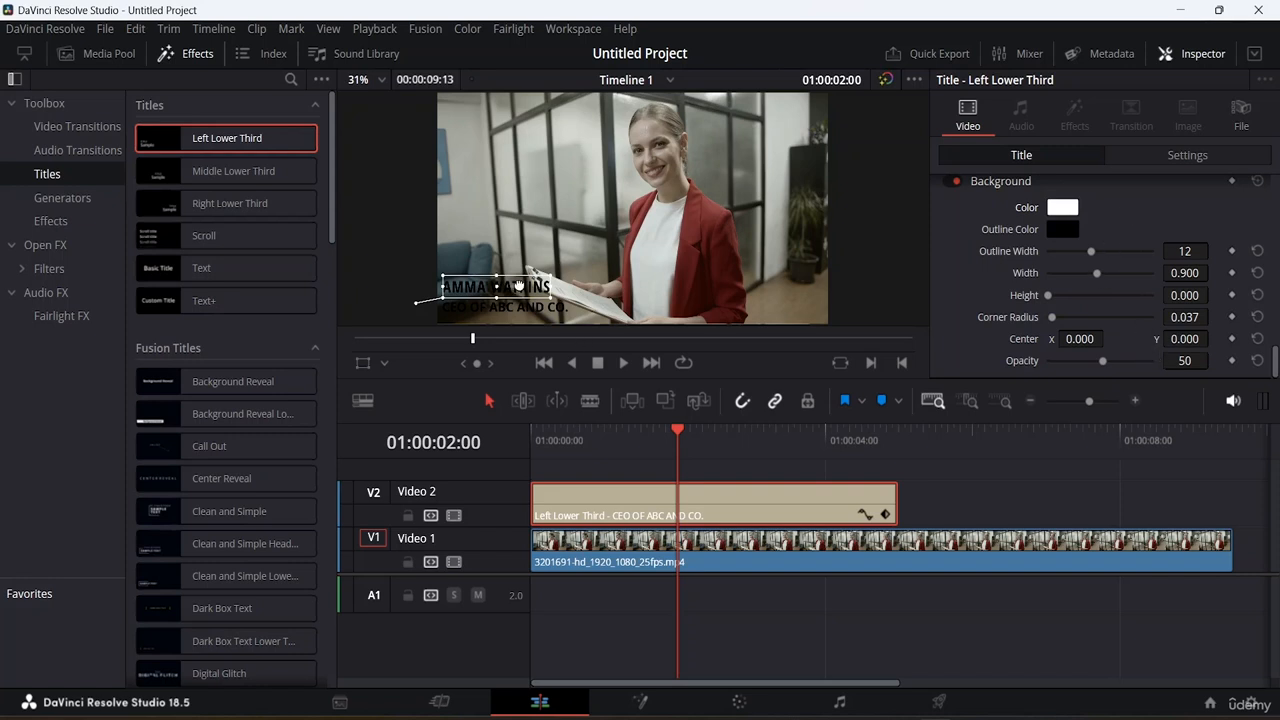
left_click_drag(512, 284, 785, 285)
left_click_drag(487, 310, 745, 313)
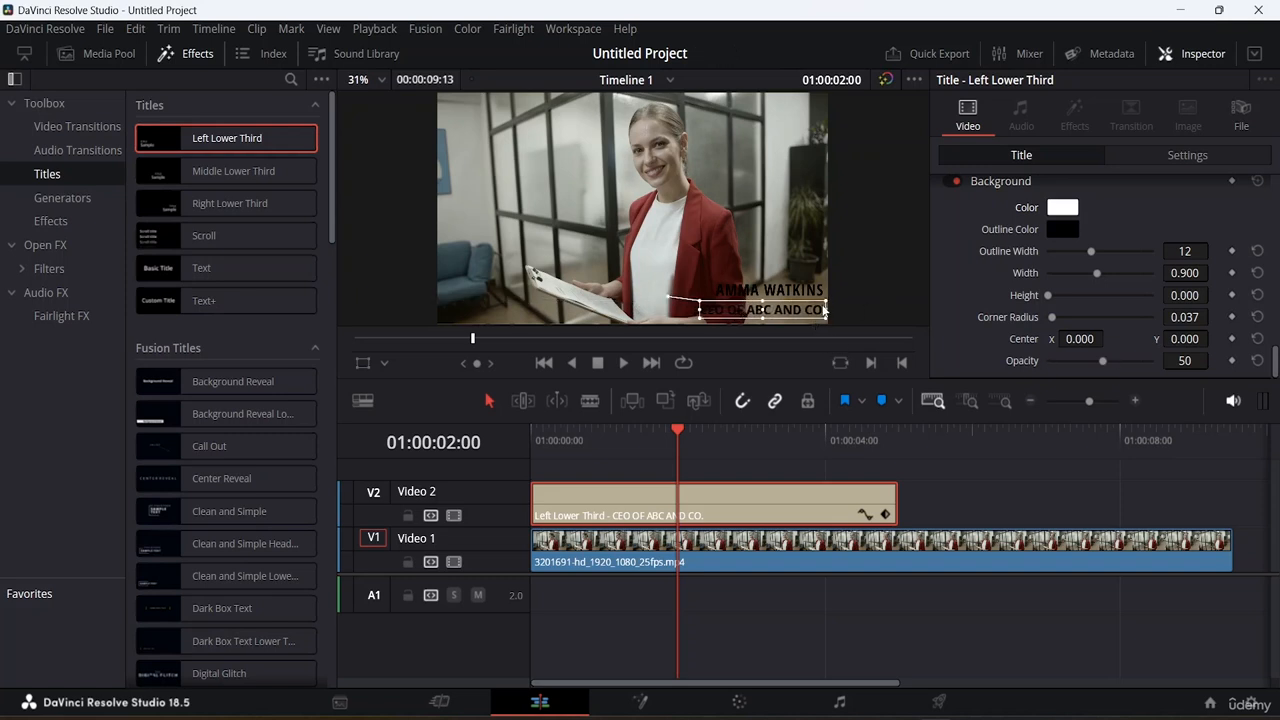
Step: Set the second line's text color to white
scroll(1168, 231, "up", 5)
scroll(1166, 229, "up", 6)
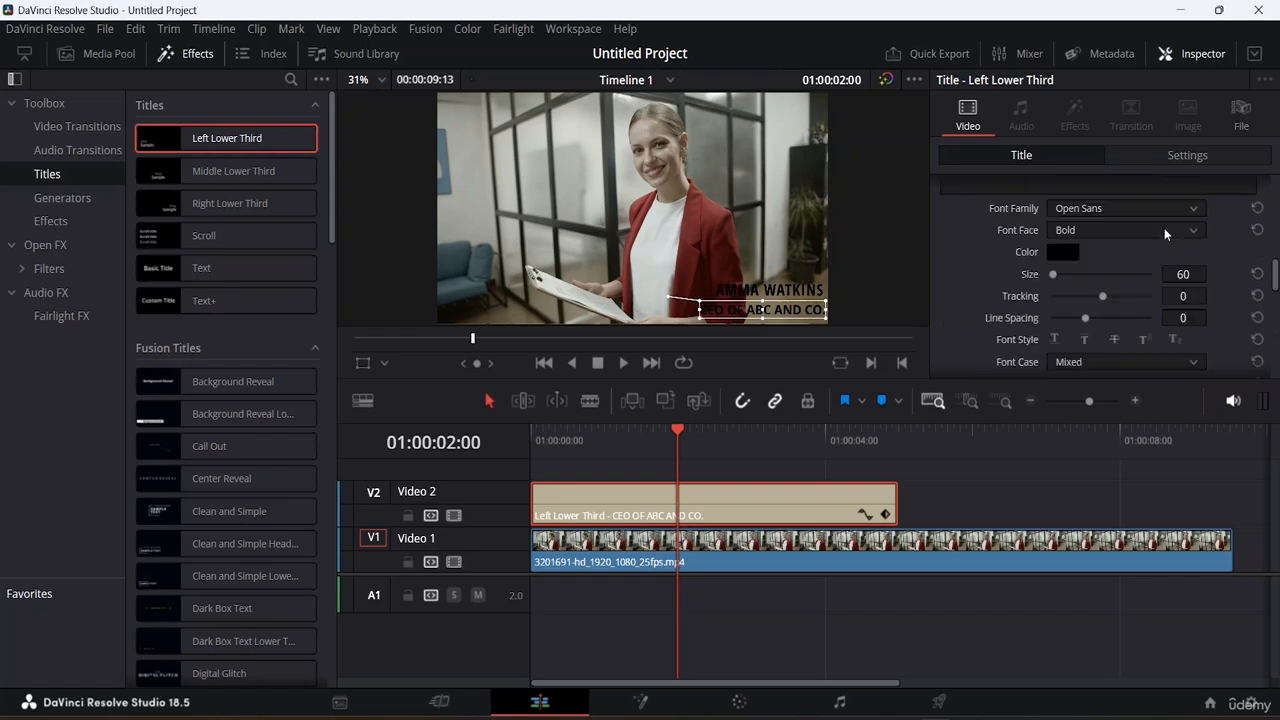
left_click(1072, 355)
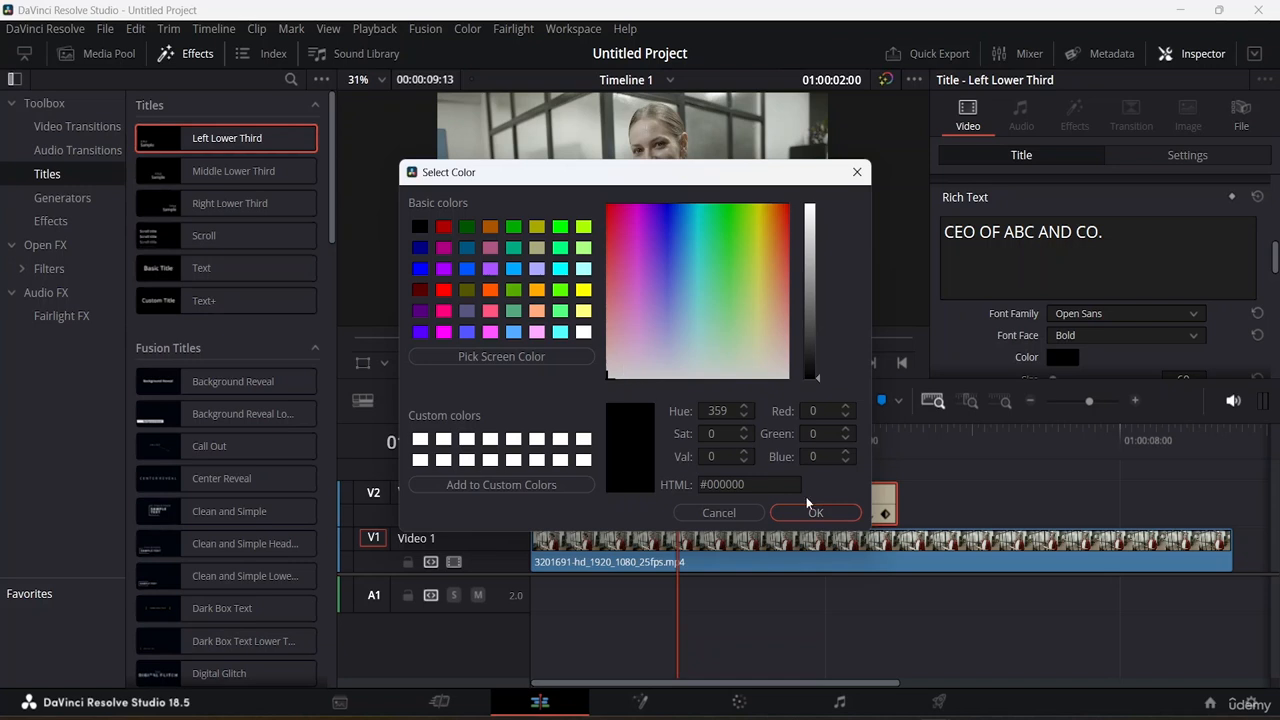
left_click_drag(680, 368, 702, 431)
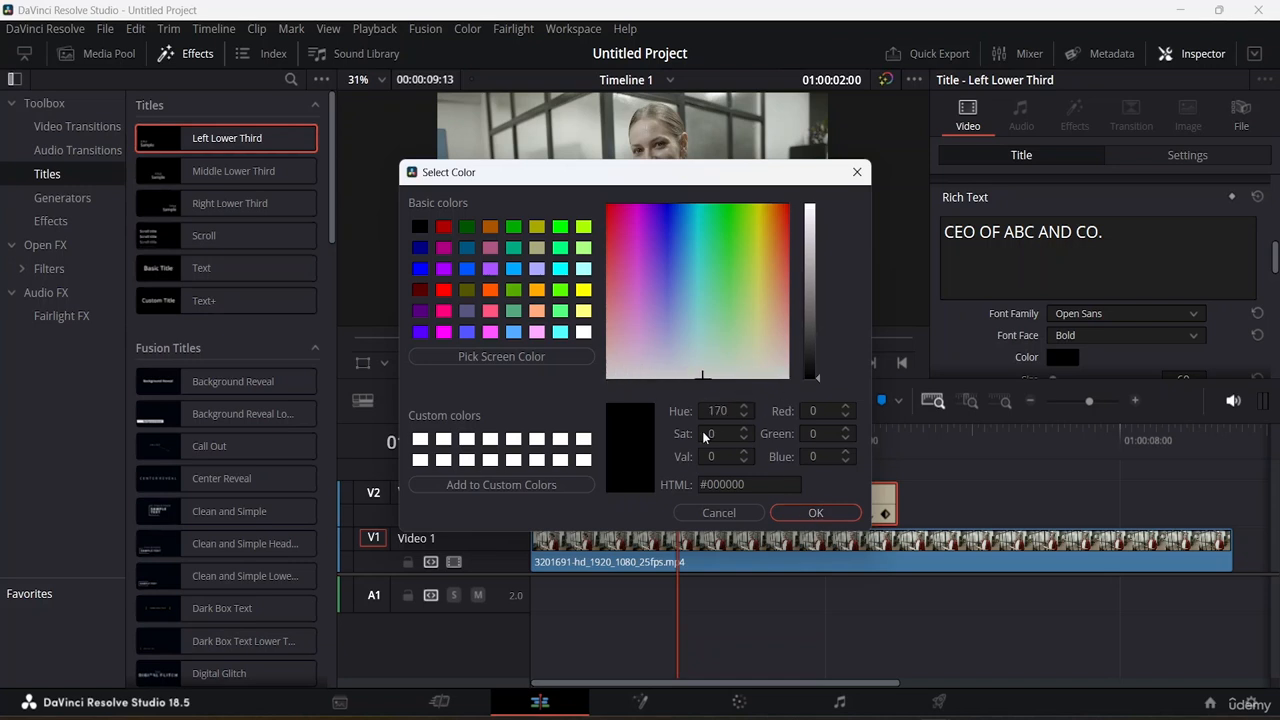
left_click(820, 504)
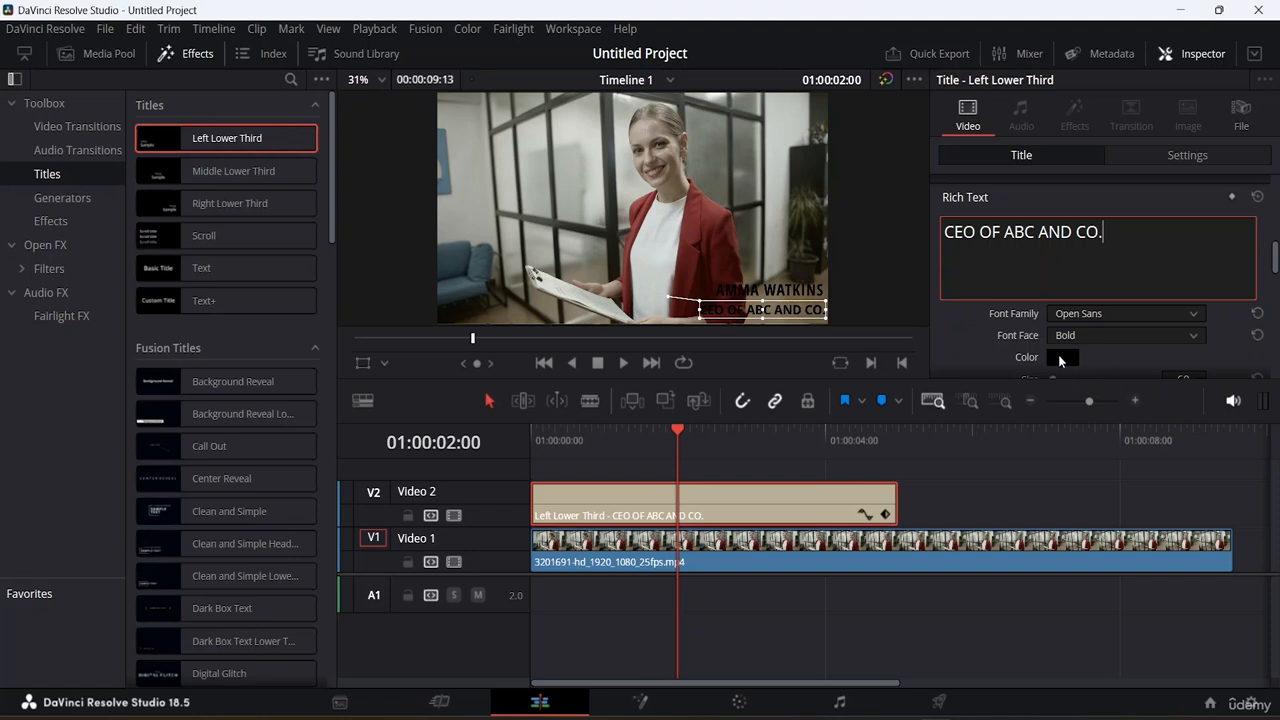
left_click(1060, 356)
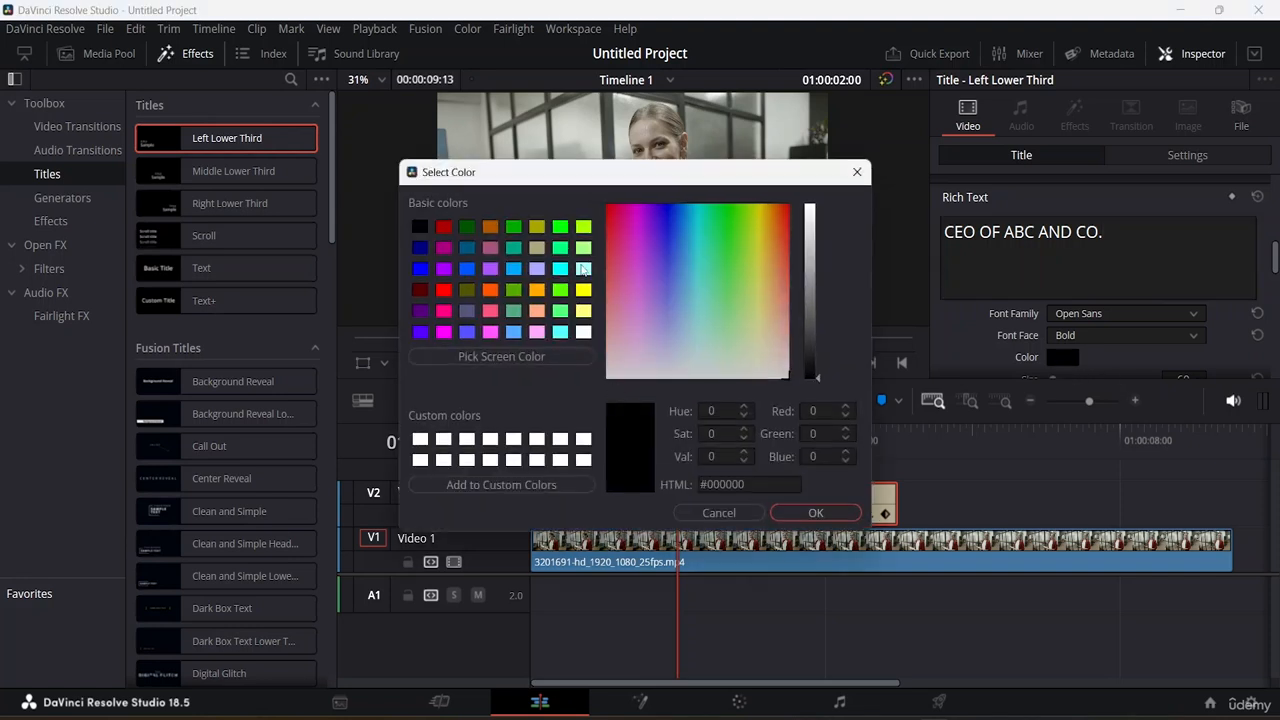
left_click(584, 332)
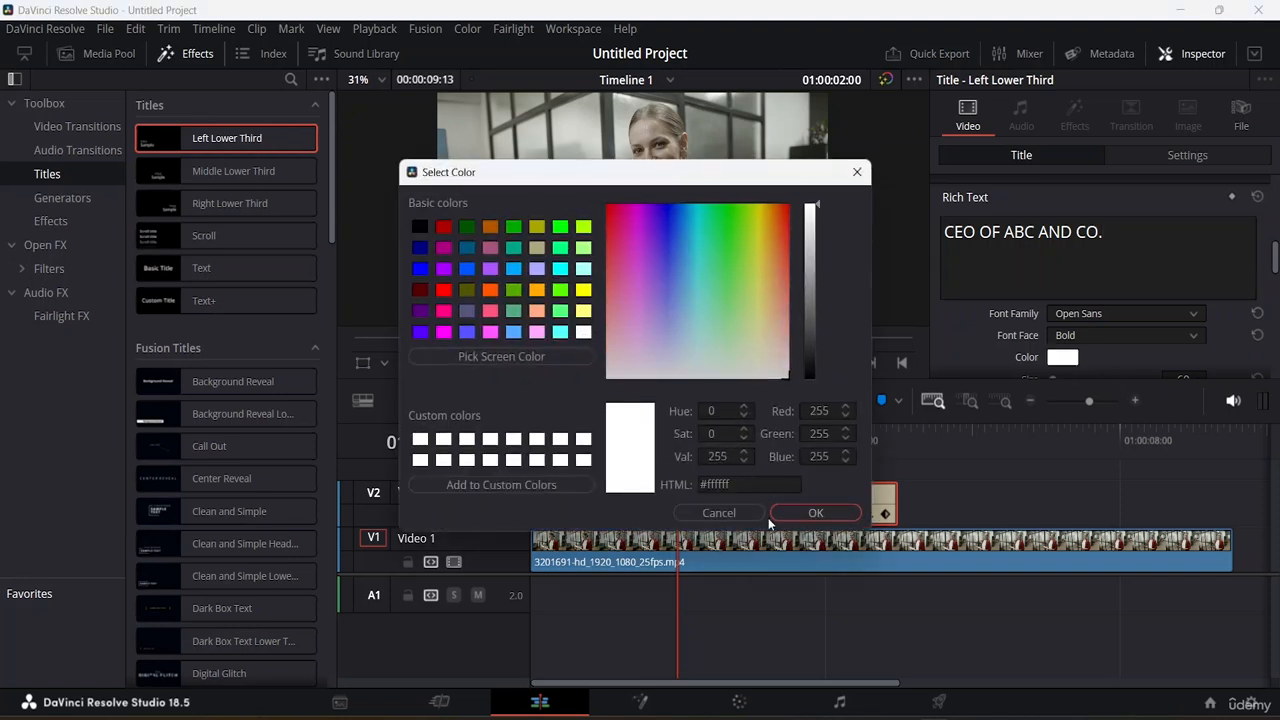
left_click(812, 513)
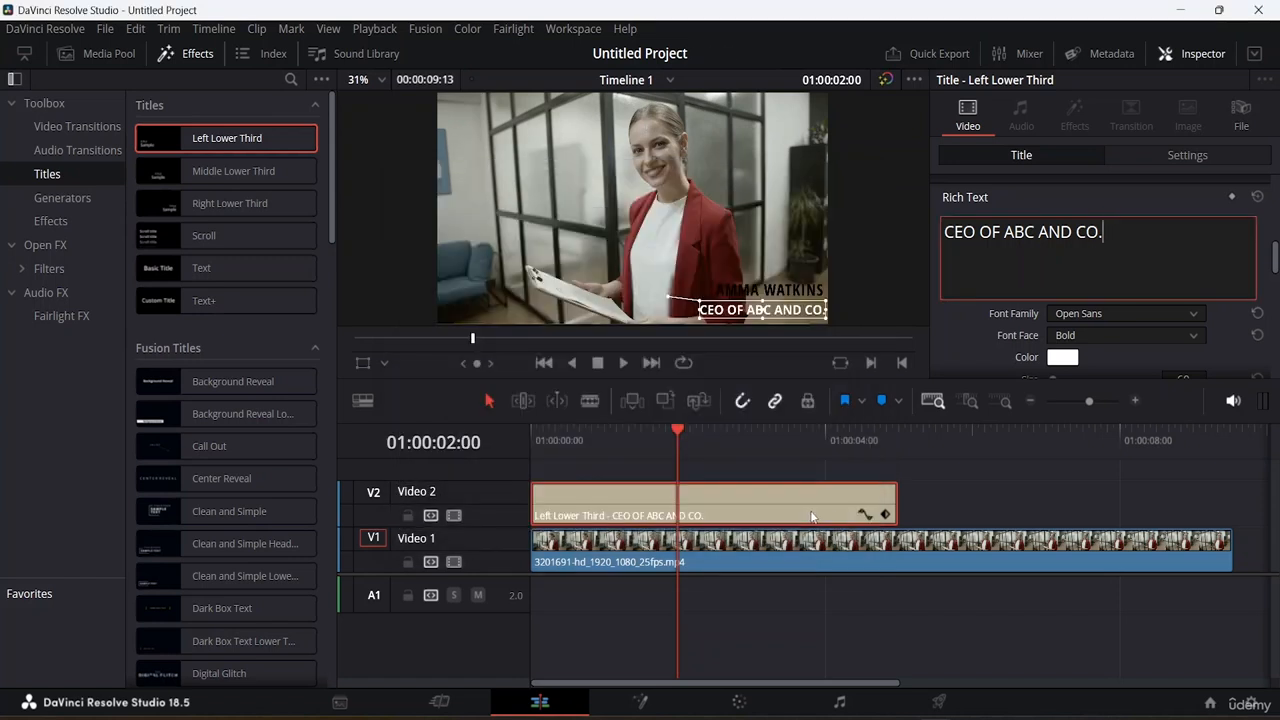
Step: Set the name line's text color to white
scroll(1116, 238, "up", 5)
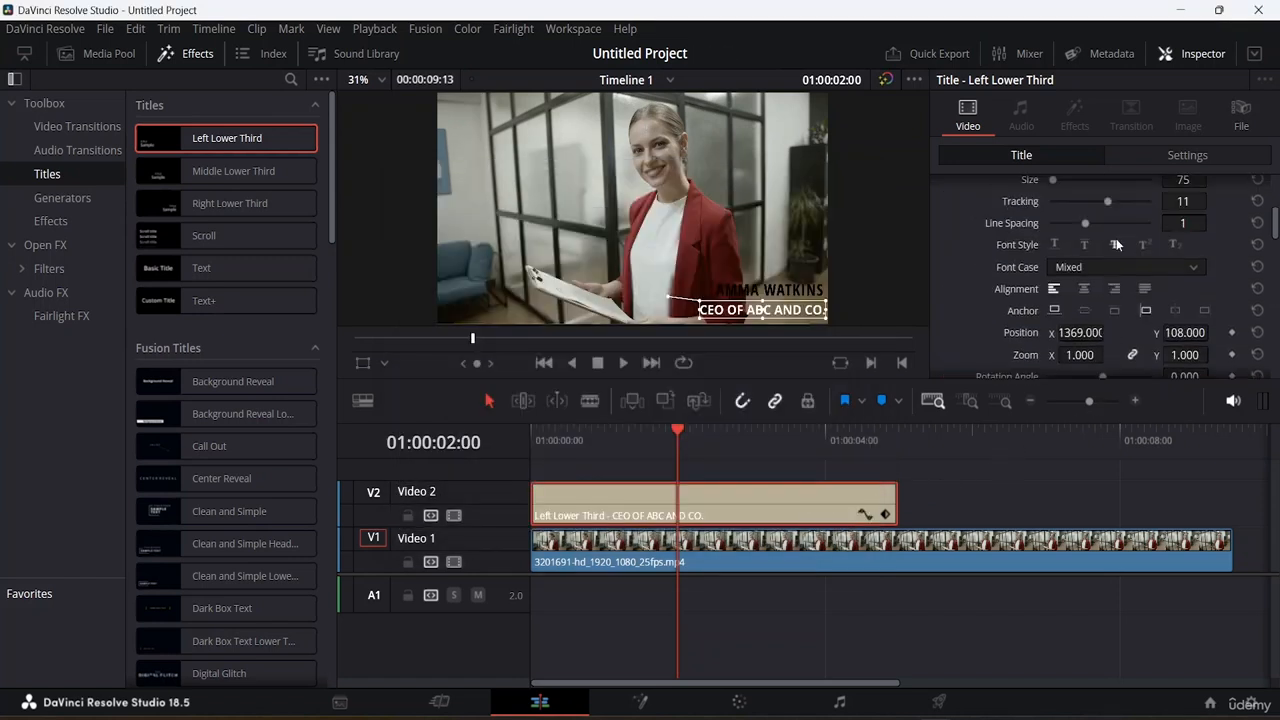
left_click(1062, 263)
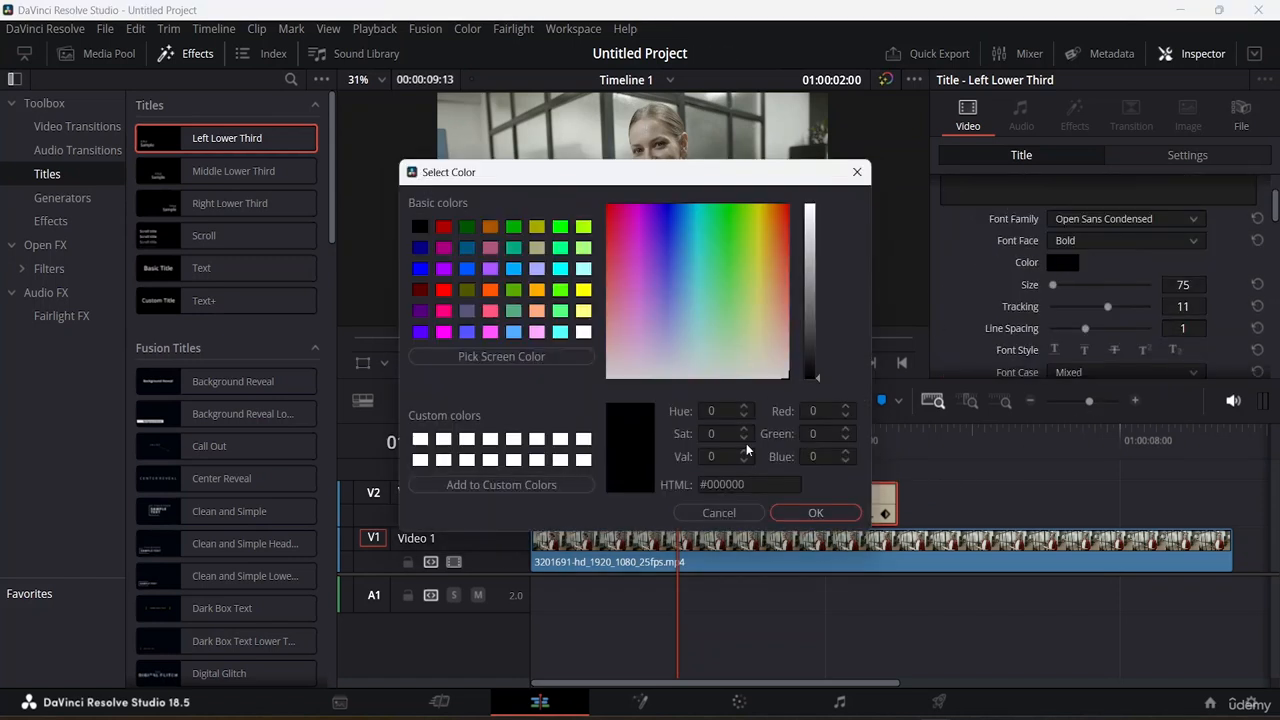
left_click_drag(812, 290, 818, 163)
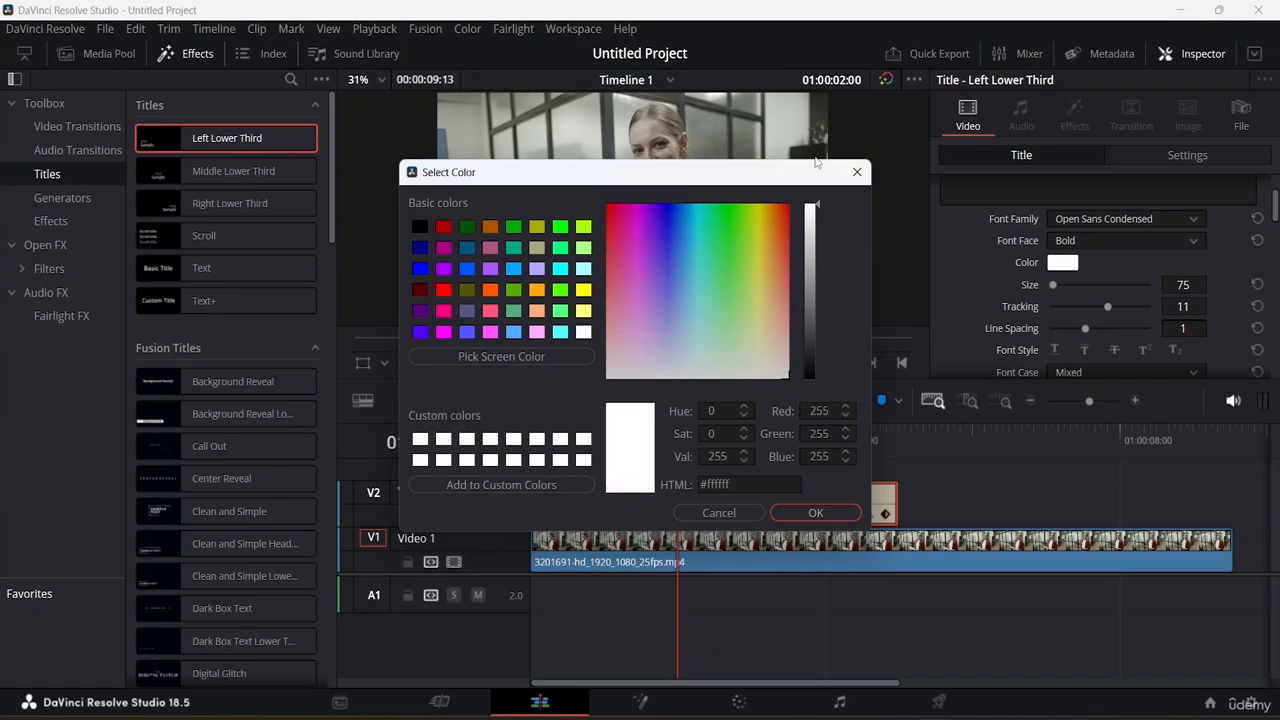
left_click(815, 513)
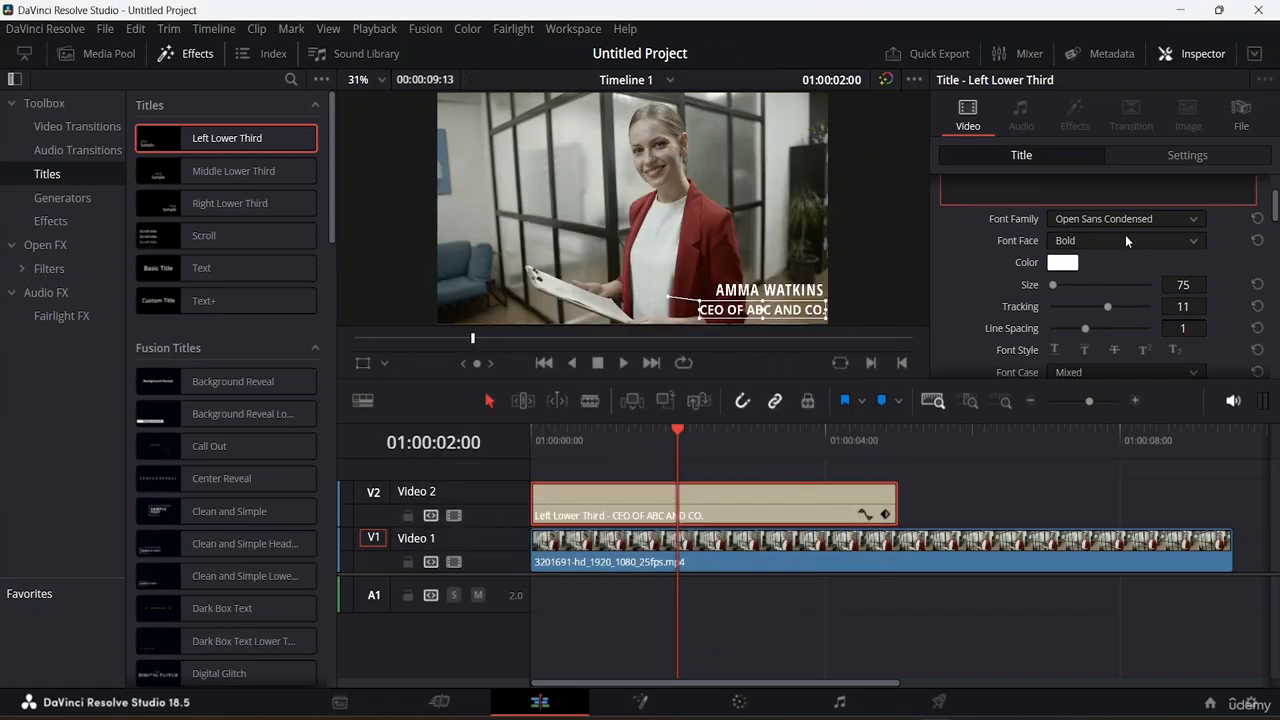
Step: Nudge the title text slightly left and up within the frame
left_click(768, 310)
left_click_drag(768, 310, 760, 291)
left_click(770, 289)
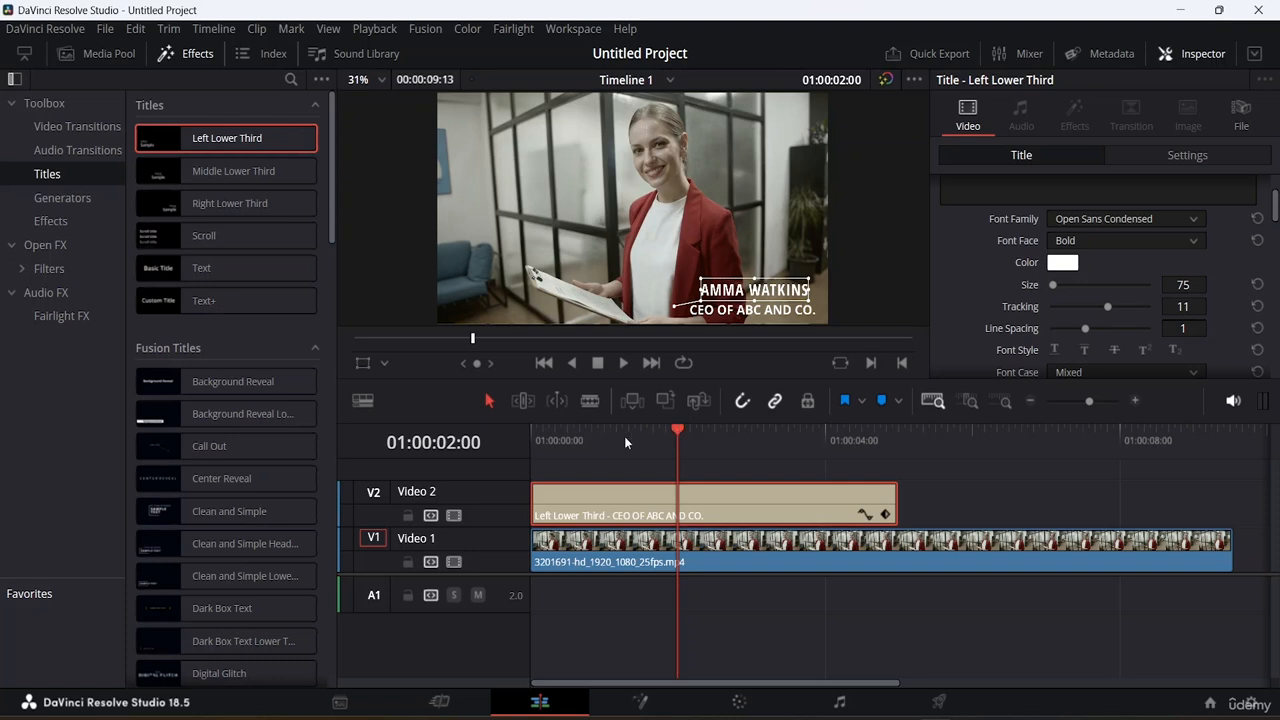
Step: Shift the title clip slightly later on the second video track and preview playback from the start
left_click_drag(785, 506, 834, 506)
left_click_drag(676, 431, 371, 423)
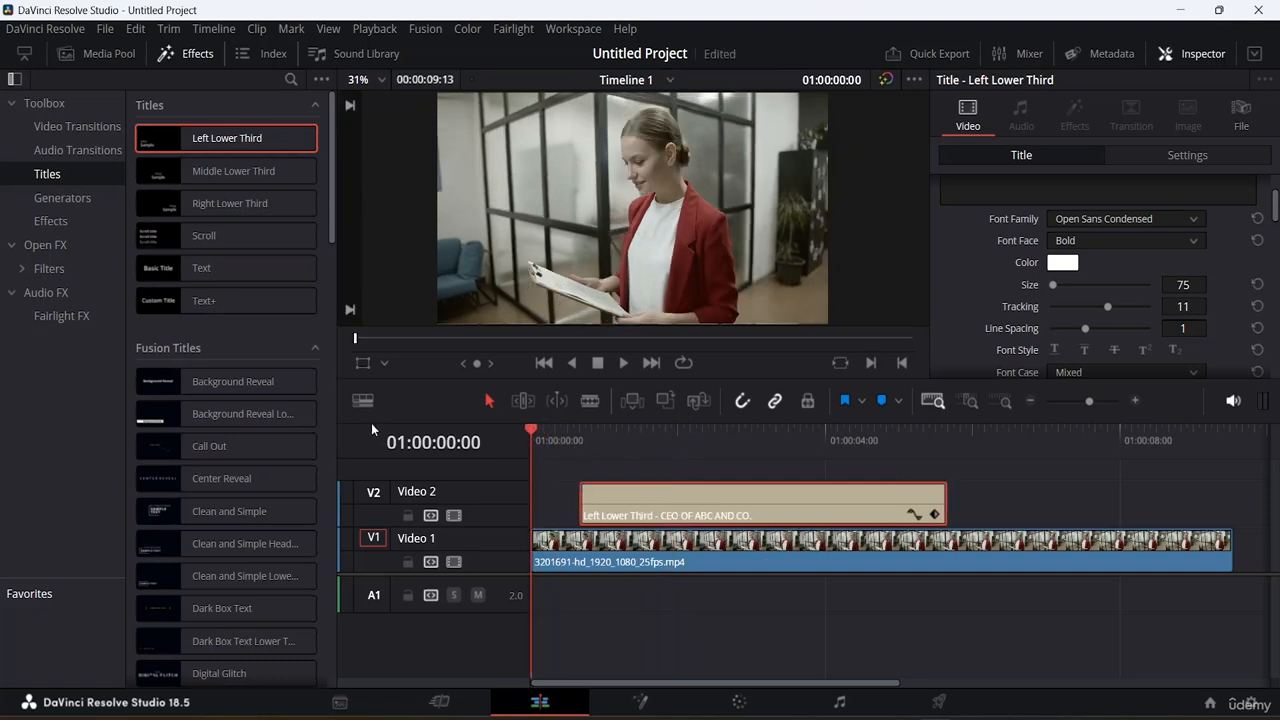
key("space")
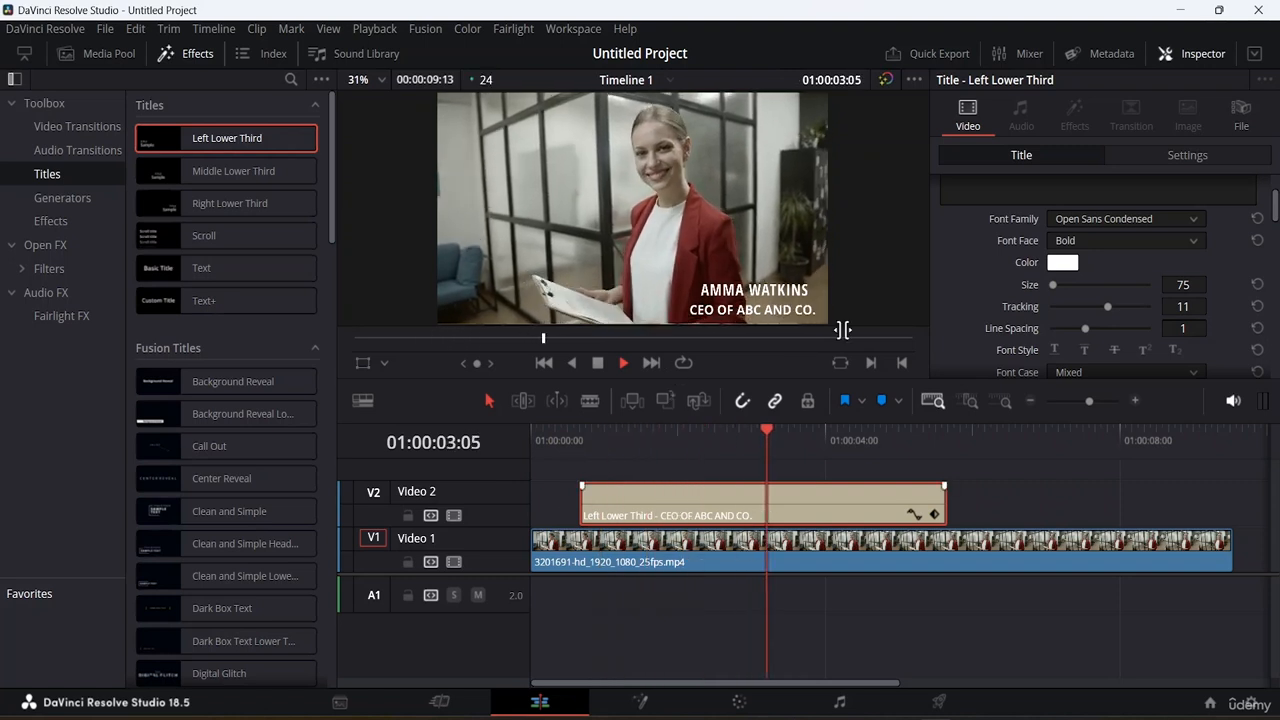
key("space")
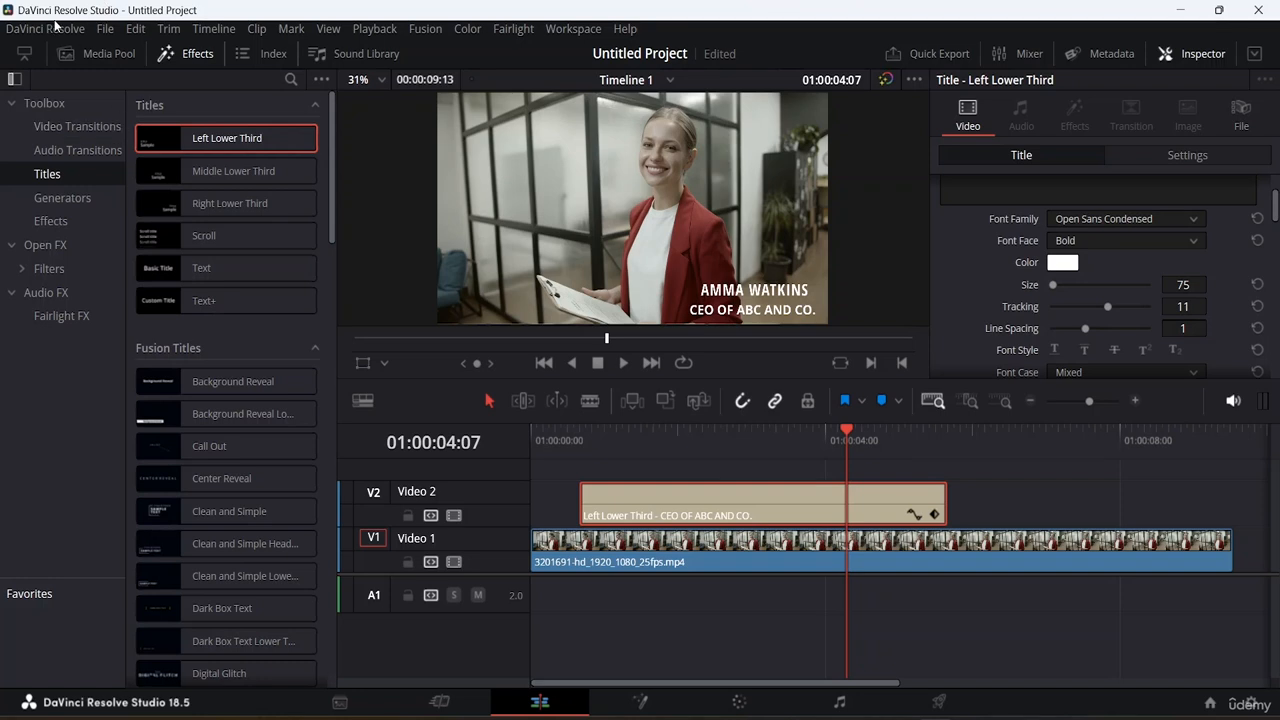
Step: Open the Deliver page to set up the render
left_click(105, 28)
mouse_move(175, 273)
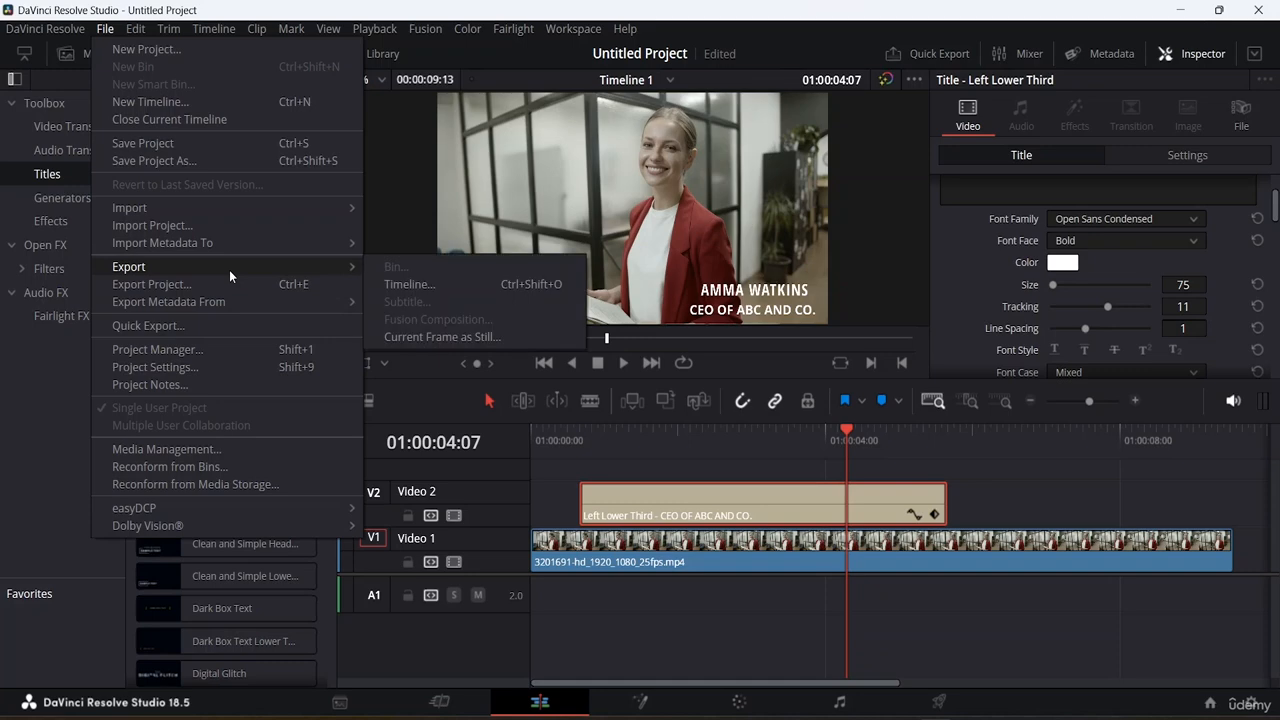
mouse_move(58, 30)
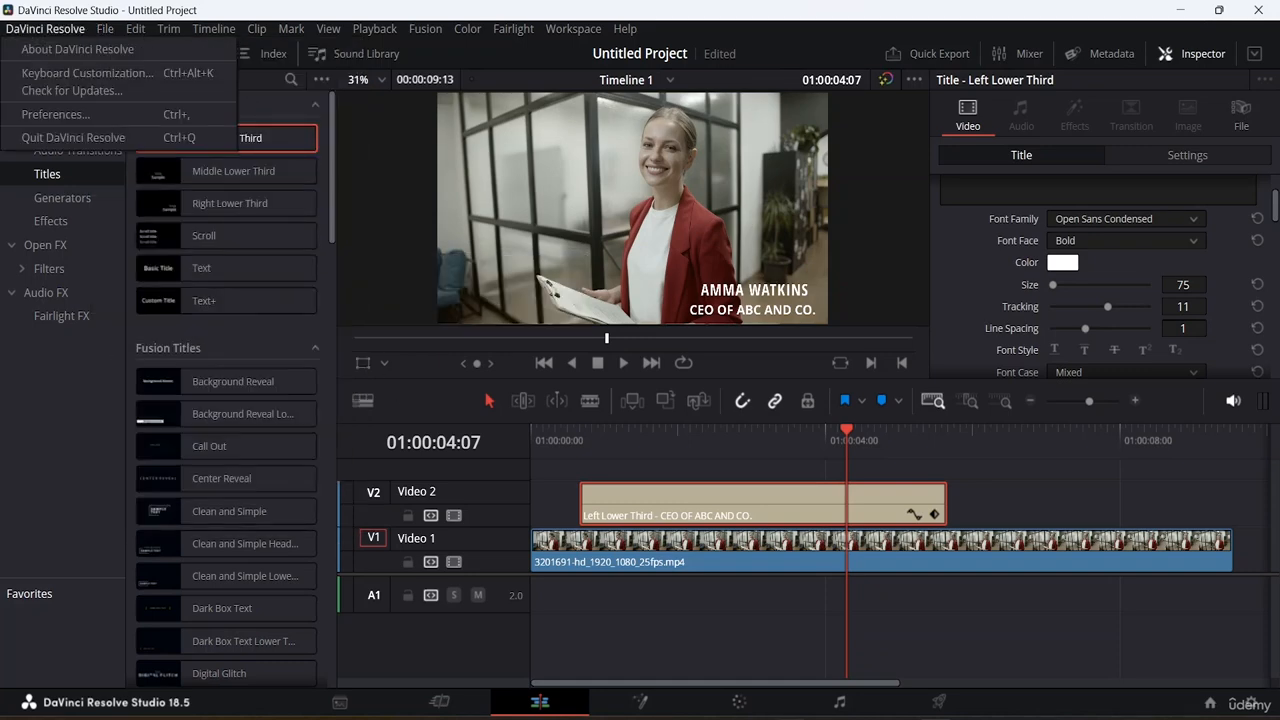
left_click(939, 702)
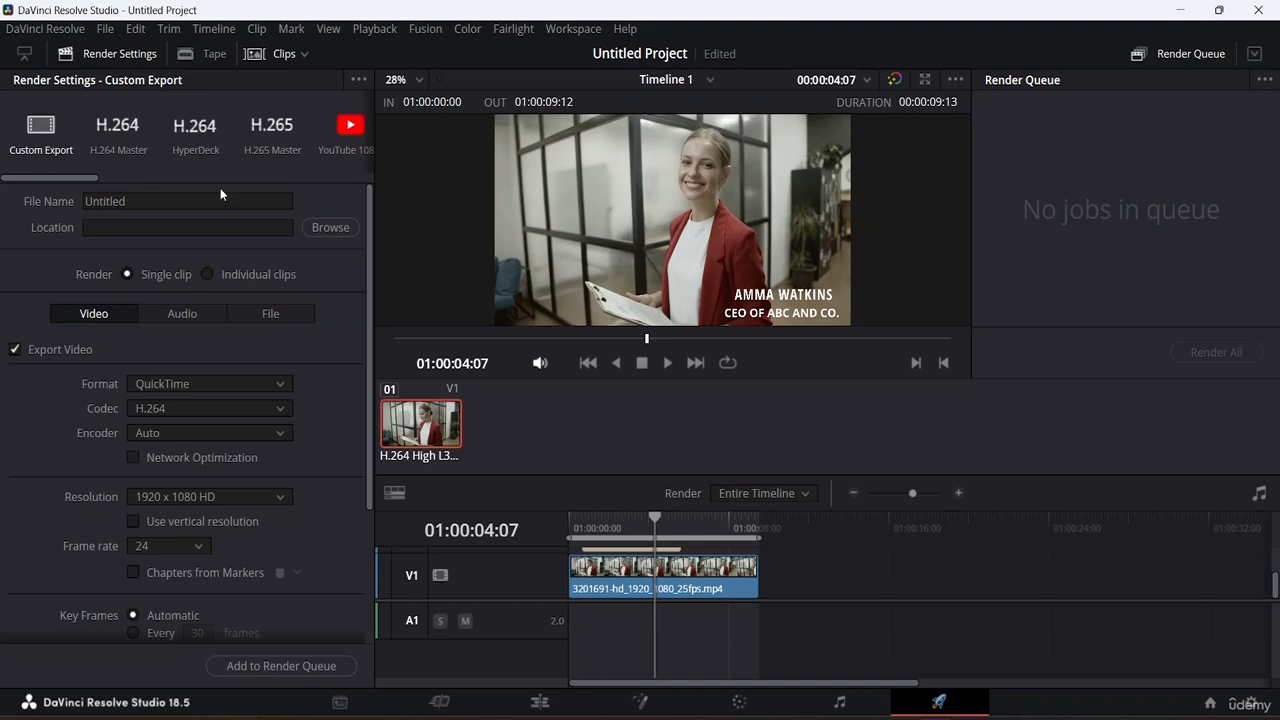
Step: Try to add the timeline to the render queue with Lower Third entered as the location
left_click(181, 201)
key("BackSpace")
key("BackSpace")
key("BackSpace")
key("BackSpace")
key("BackSpace")
key("BackSpace")
key("BackSpace")
key("BackSpace")
key("Tab")
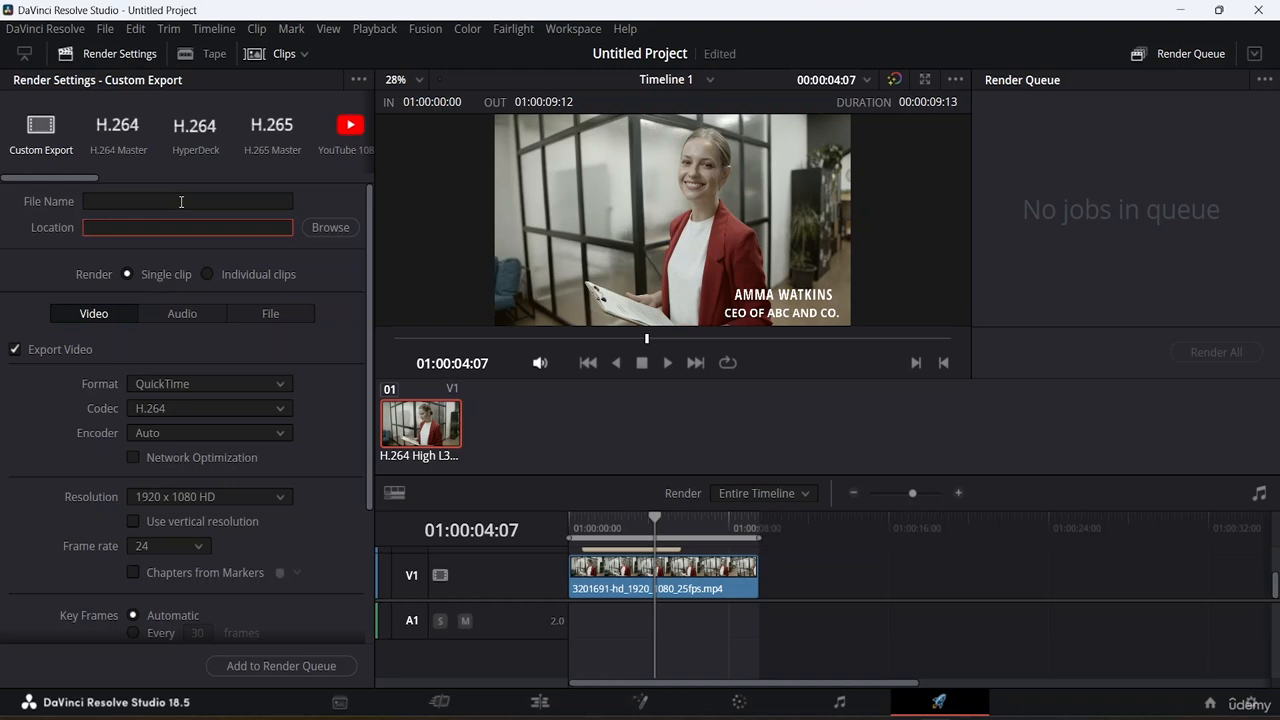
type("Lower Third")
left_click(320, 665)
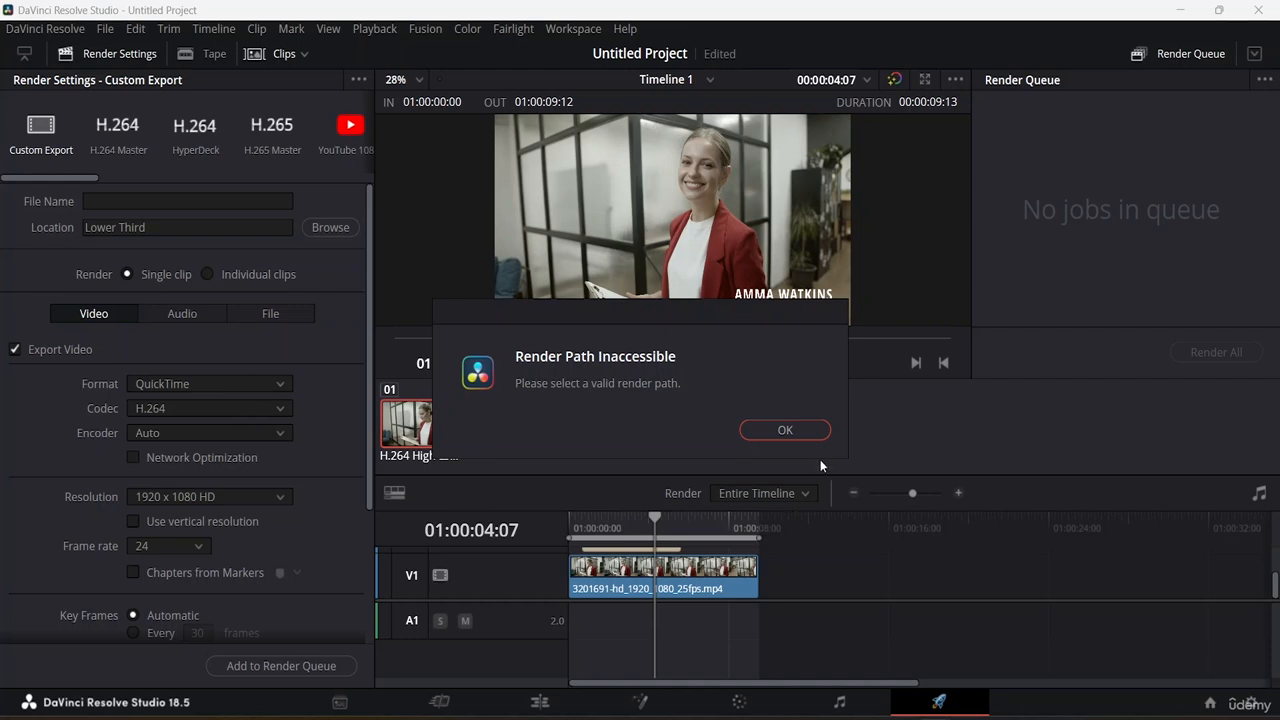
left_click(800, 432)
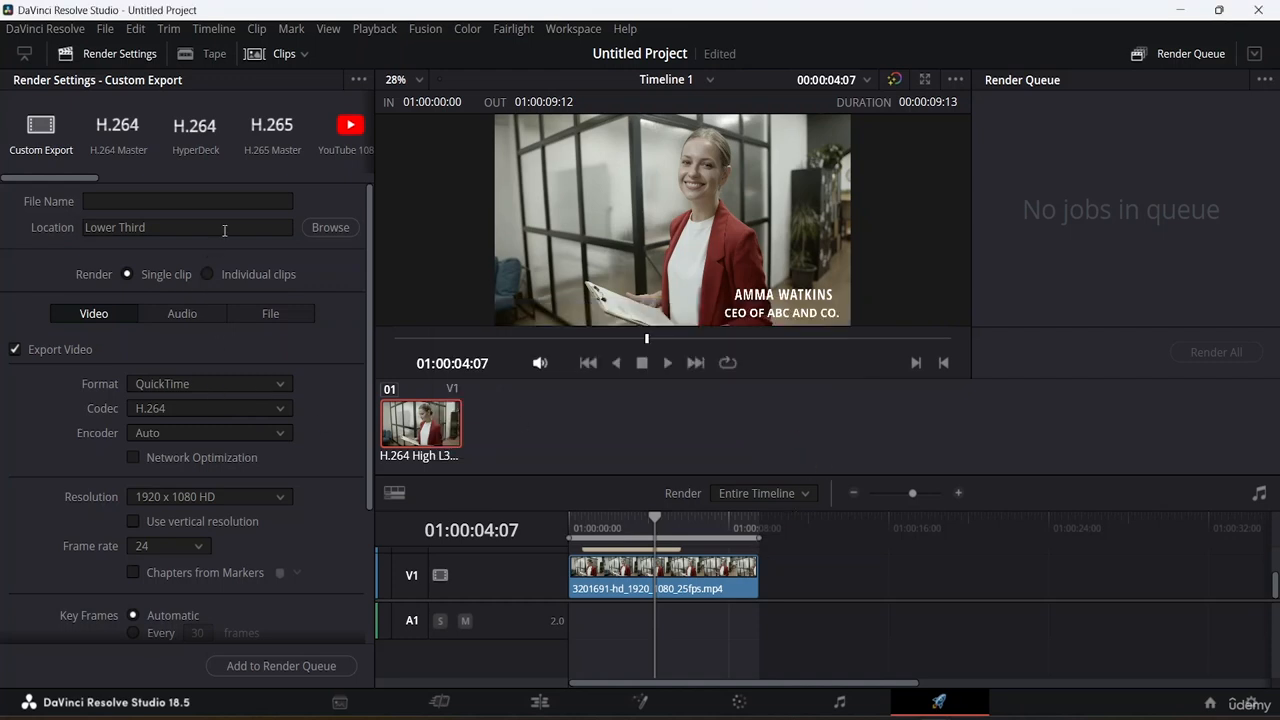
Step: Browse to the Da Vinci Resolve Resource File folder on New Volume (E:) as the render destination
left_click(330, 227)
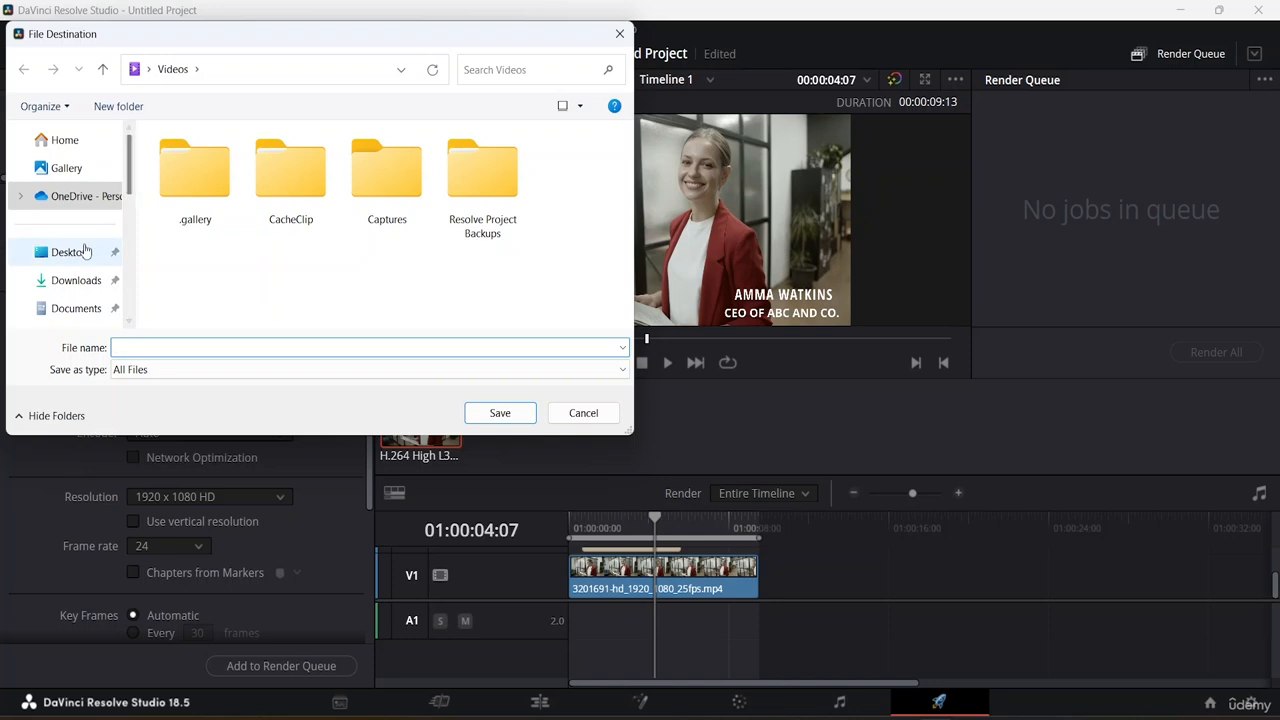
left_click(85, 251)
left_click(85, 251)
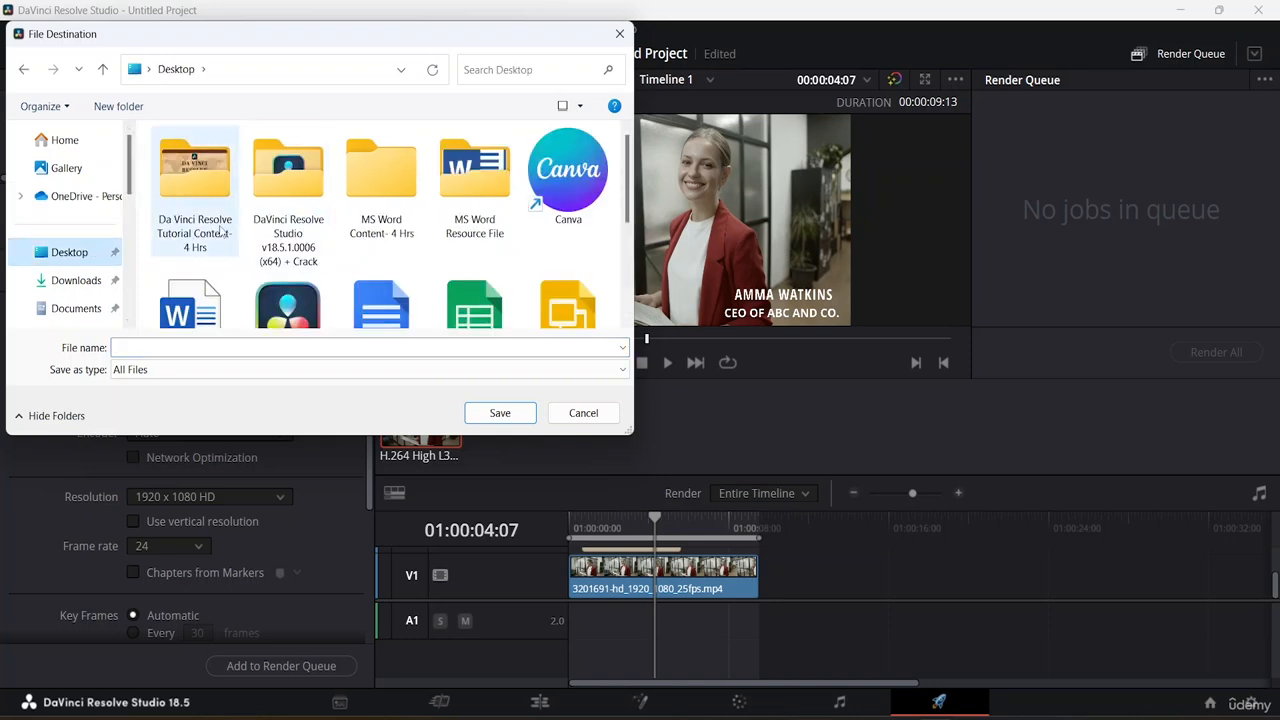
scroll(83, 260, "down", 5)
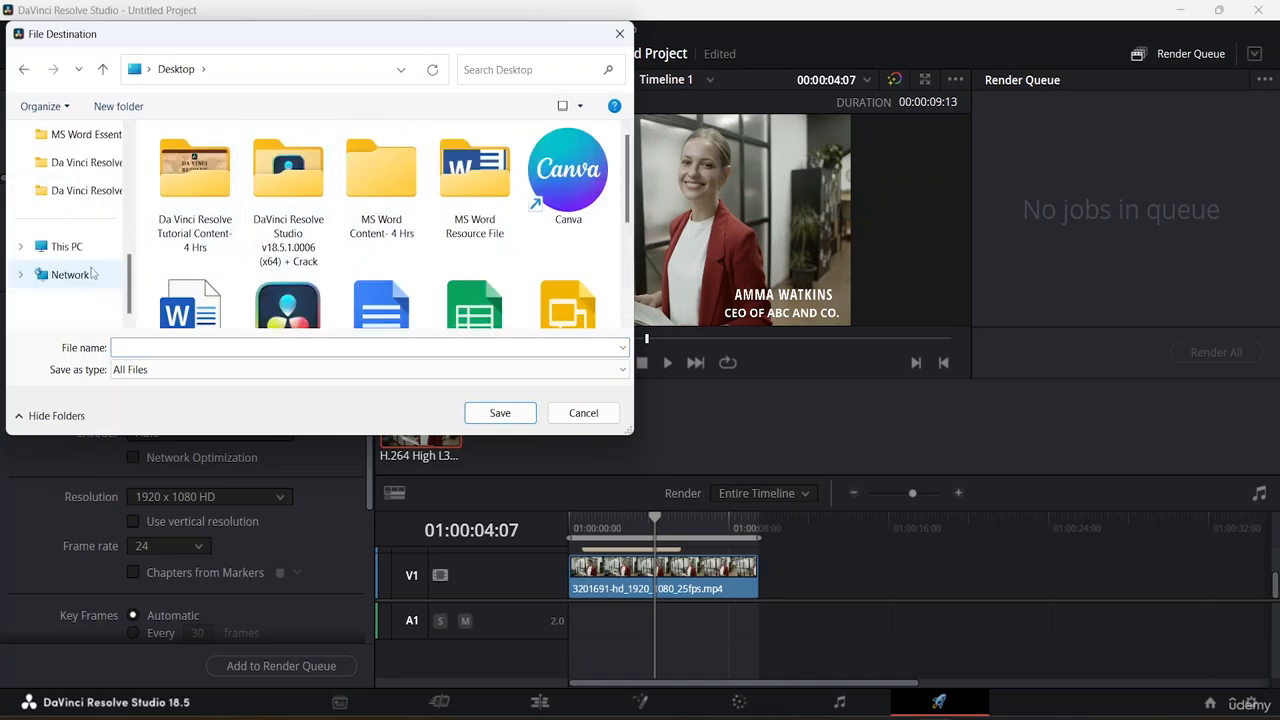
left_click(83, 258)
double_click(280, 234)
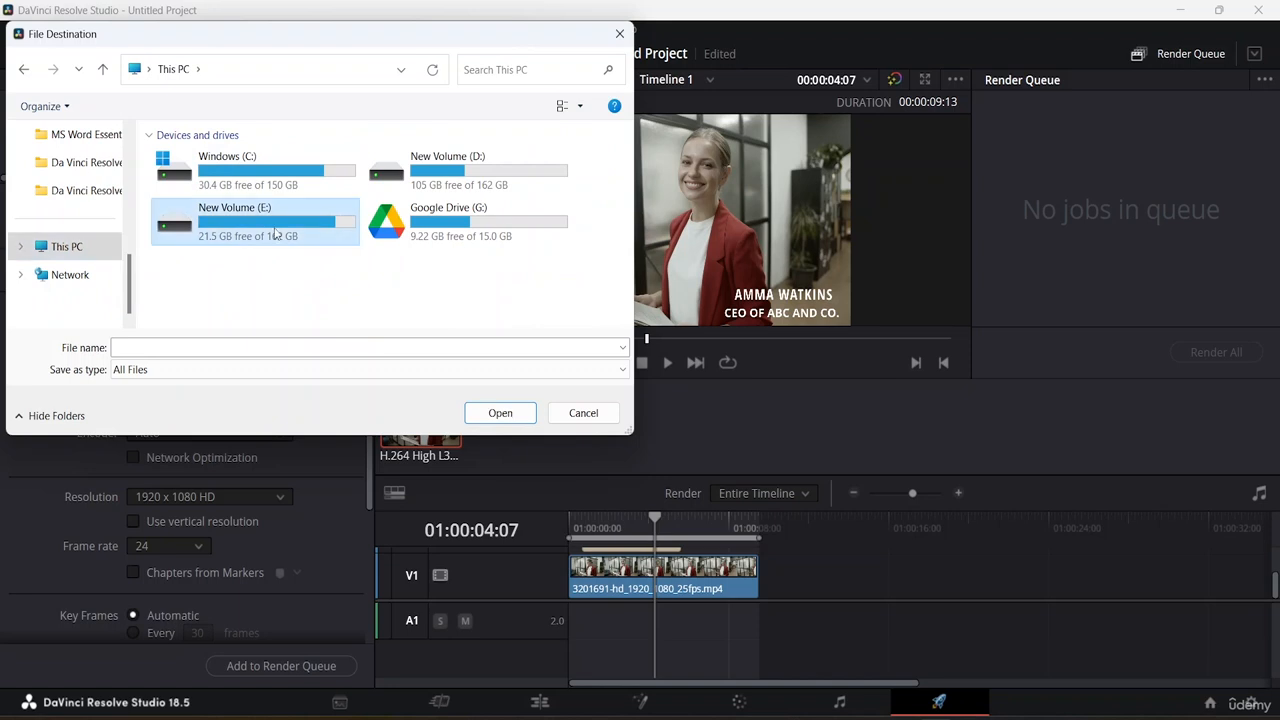
double_click(280, 234)
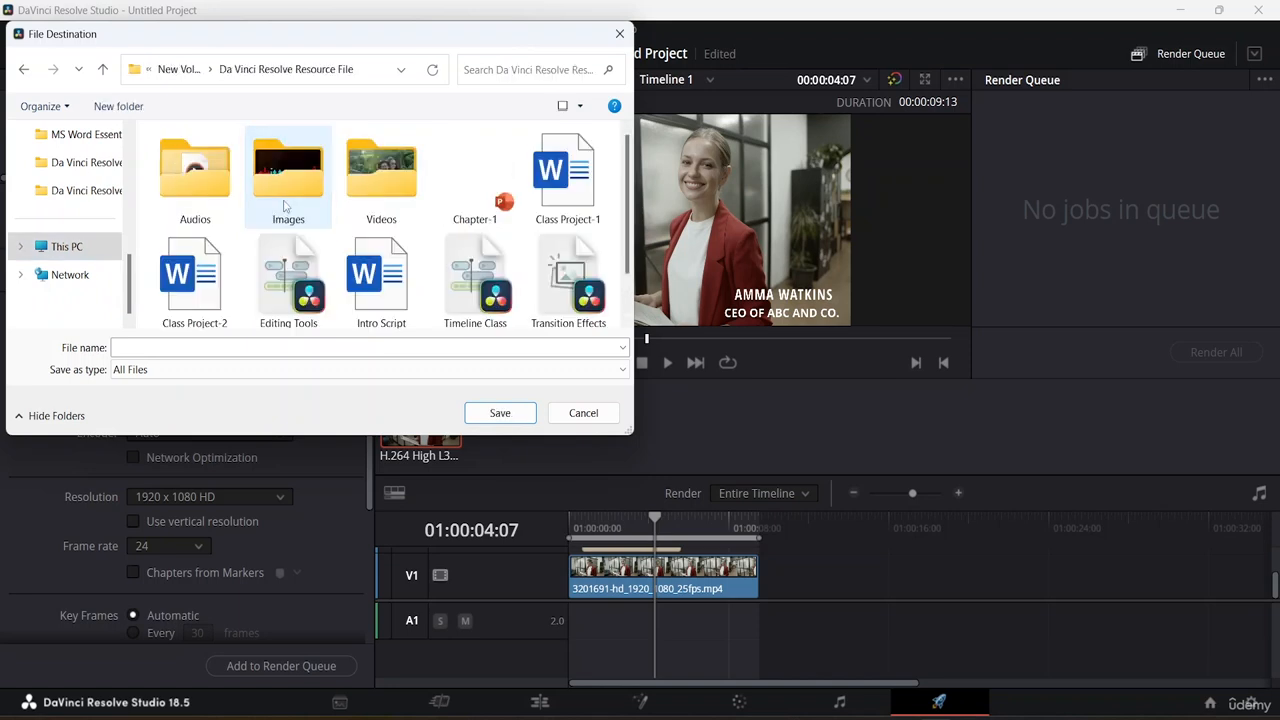
Step: Name the output file CC 1 and save the destination
left_click(197, 344)
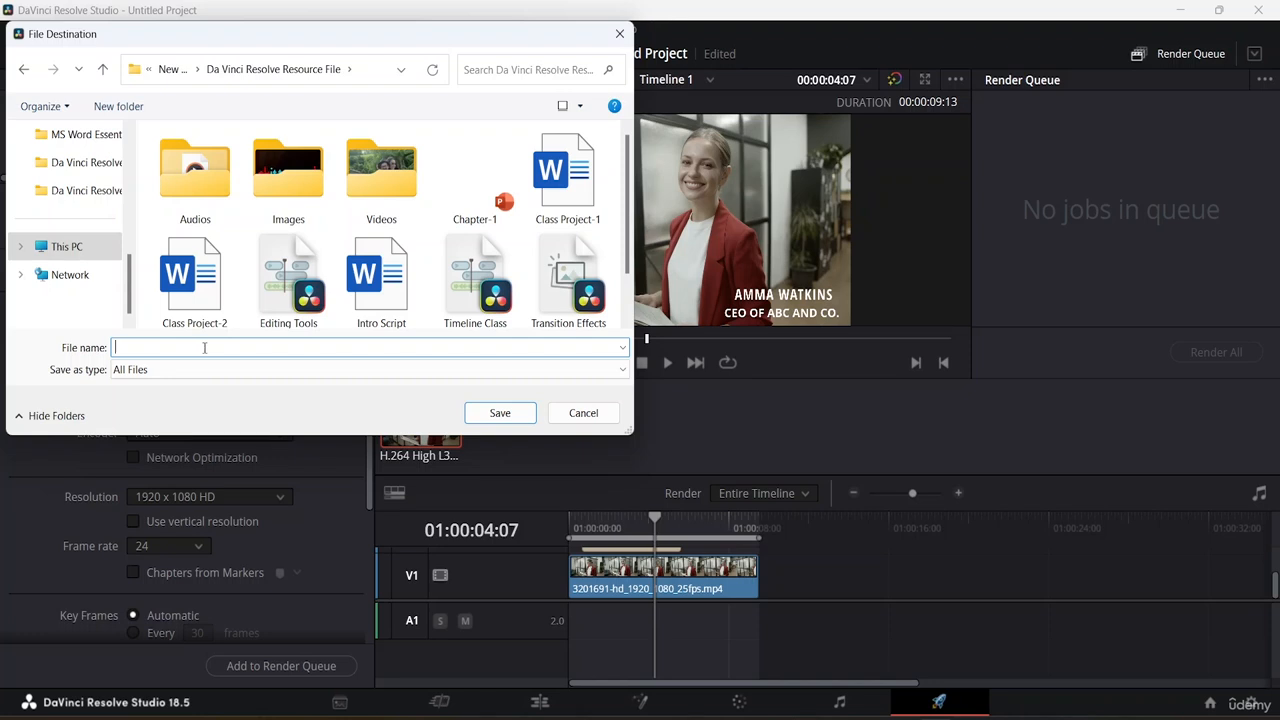
type("CC 1")
left_click(520, 414)
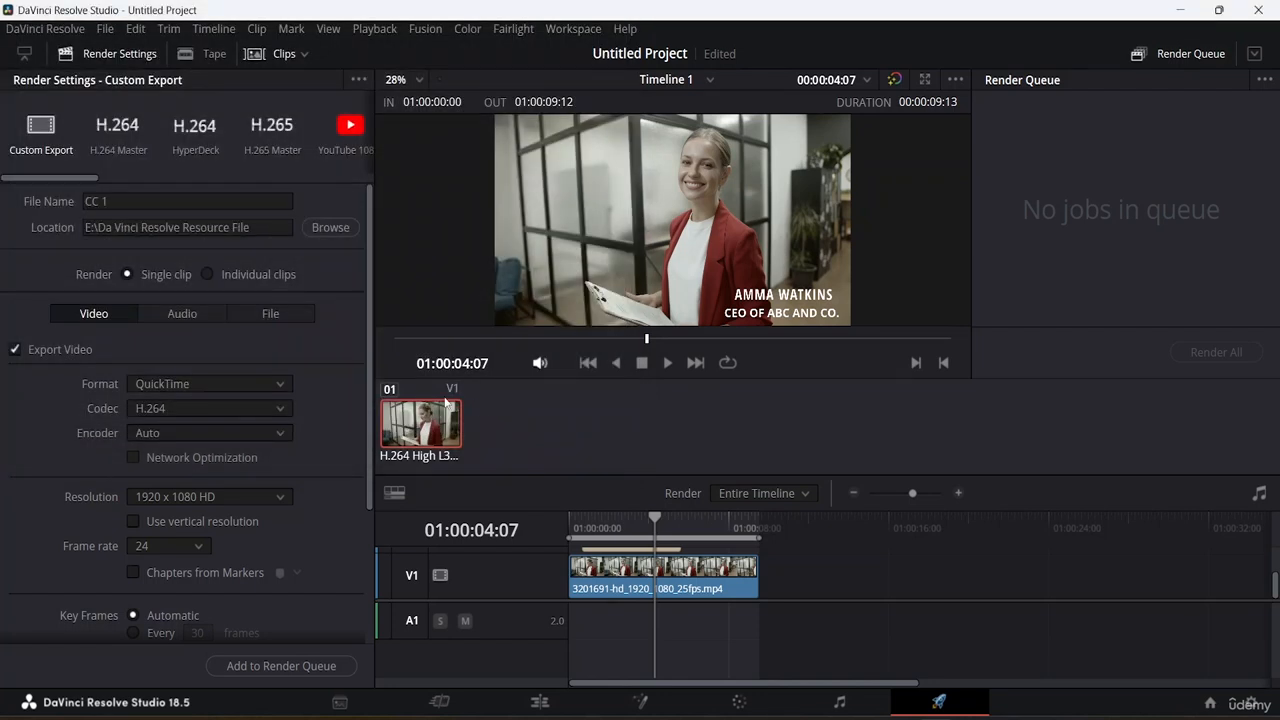
Step: Set the render format to MP4 and add the job to the render queue
left_click(262, 380)
left_click(200, 502)
left_click(286, 665)
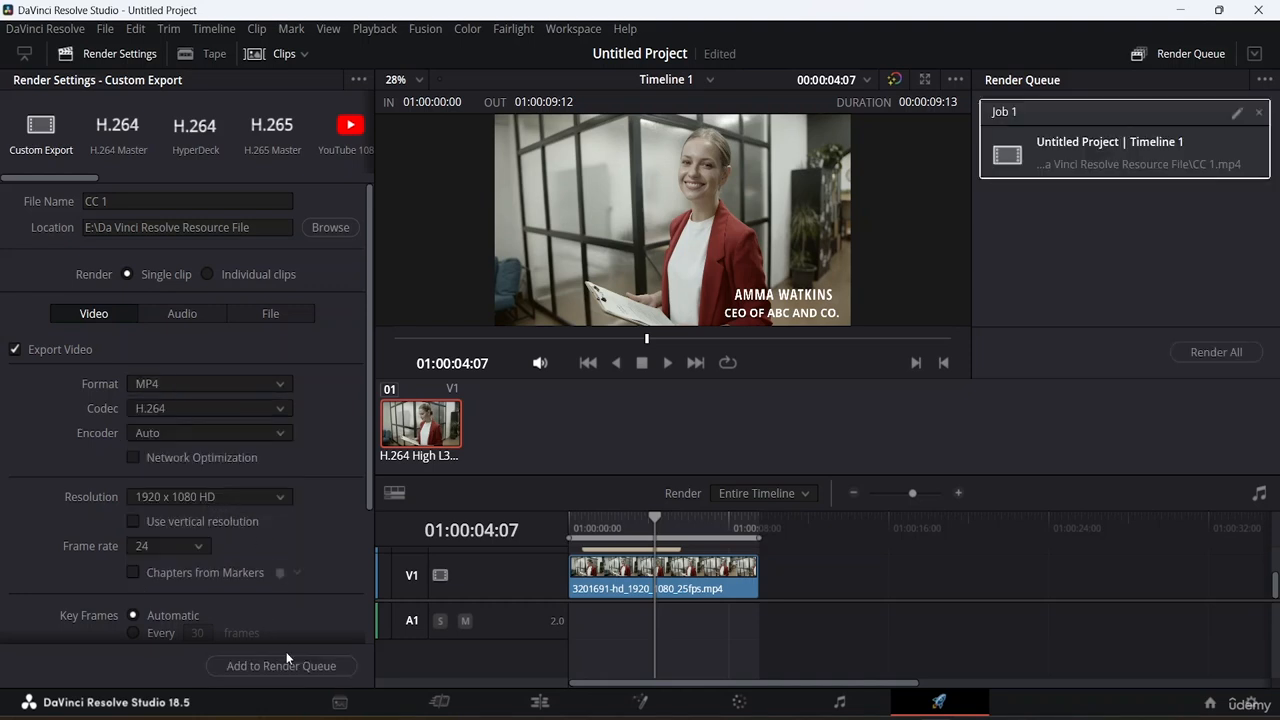